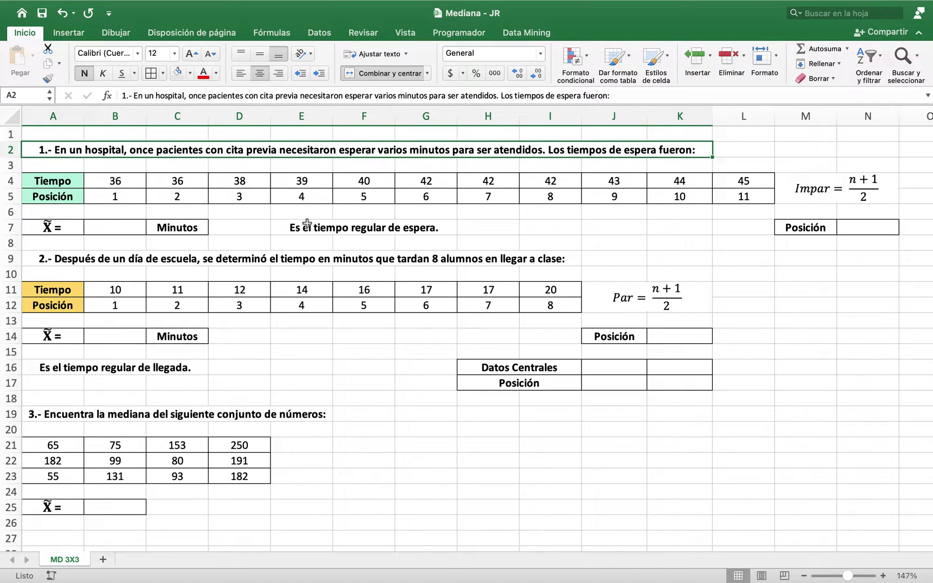
Examine the first exercise's waiting times and positions, along with the odd-count median position formula
{"action": "left_click", "coordinate": [56, 182]}
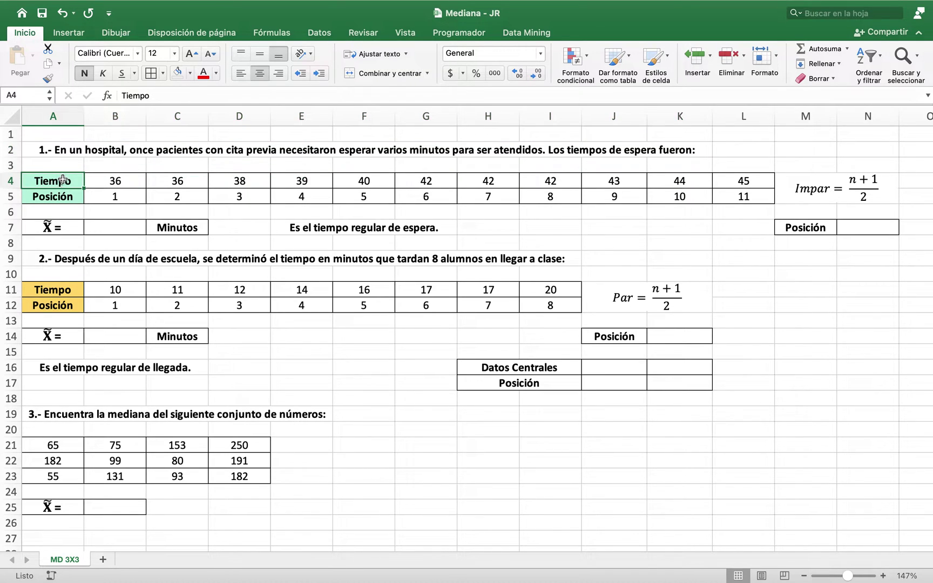
{"action": "left_click_drag", "start_coordinate": [74, 186], "coordinate": [726, 181]}
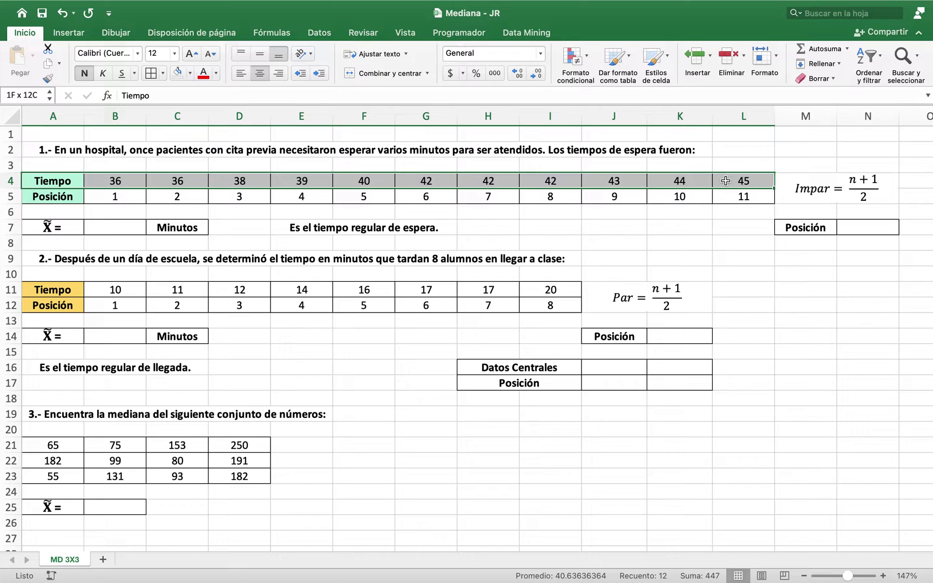
{"action": "left_click_drag", "start_coordinate": [726, 181], "coordinate": [725, 181]}
{"action": "left_click", "coordinate": [57, 196]}
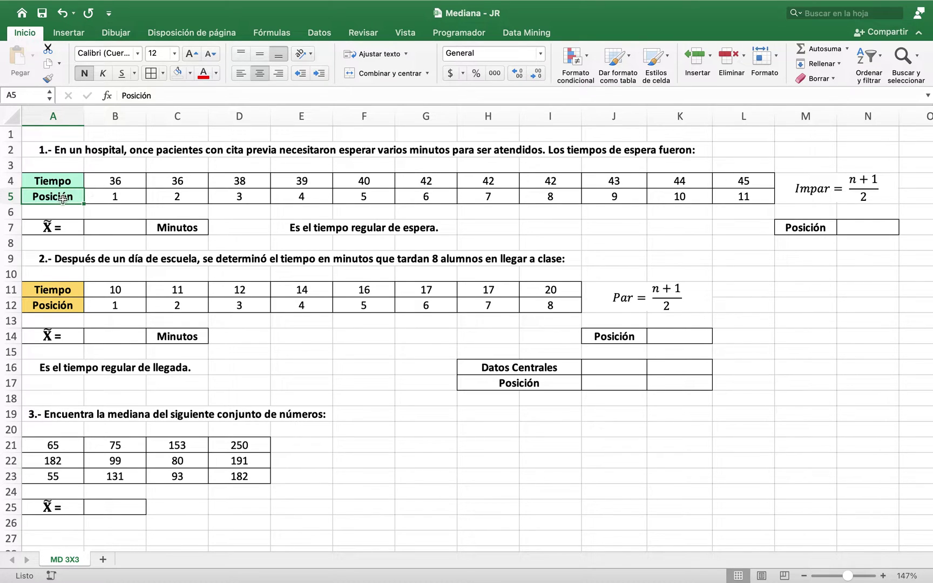
{"action": "left_click", "coordinate": [118, 196]}
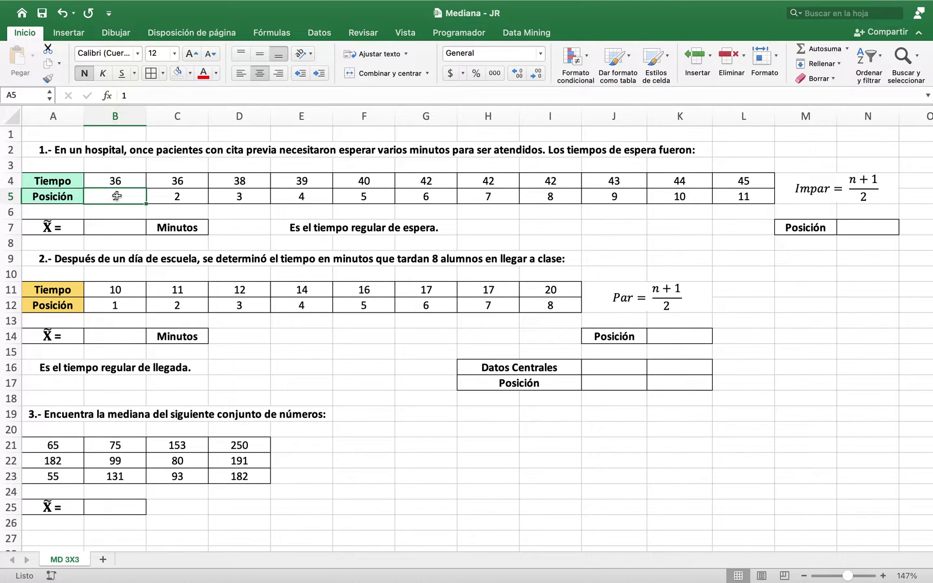
{"action": "left_click_drag", "start_coordinate": [119, 196], "coordinate": [730, 194]}
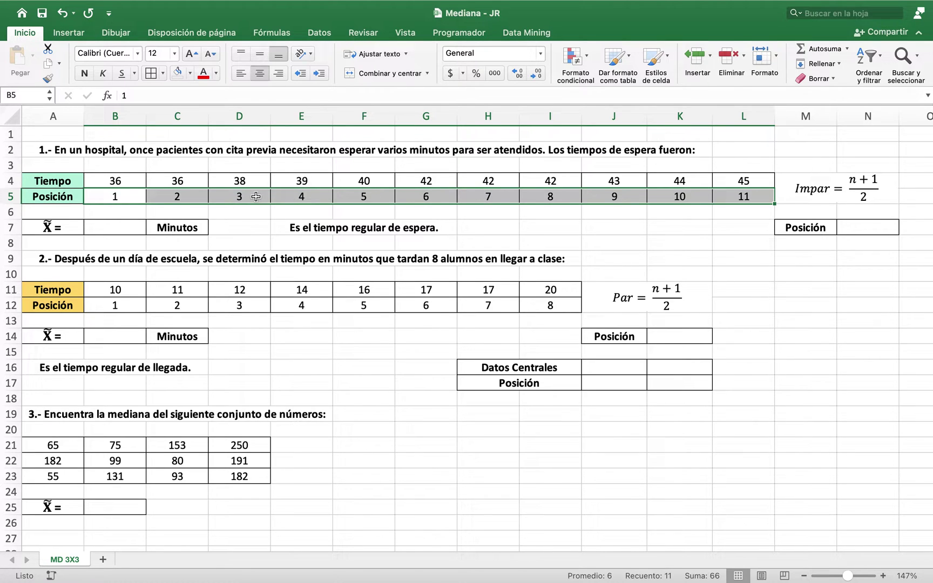
{"action": "left_click", "coordinate": [120, 196]}
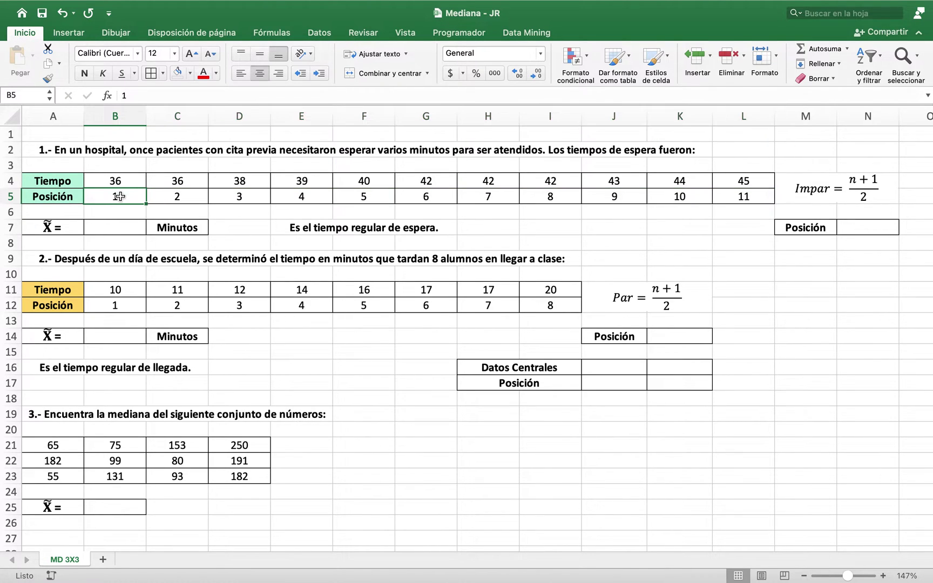
{"action": "left_click_drag", "start_coordinate": [123, 196], "coordinate": [740, 196]}
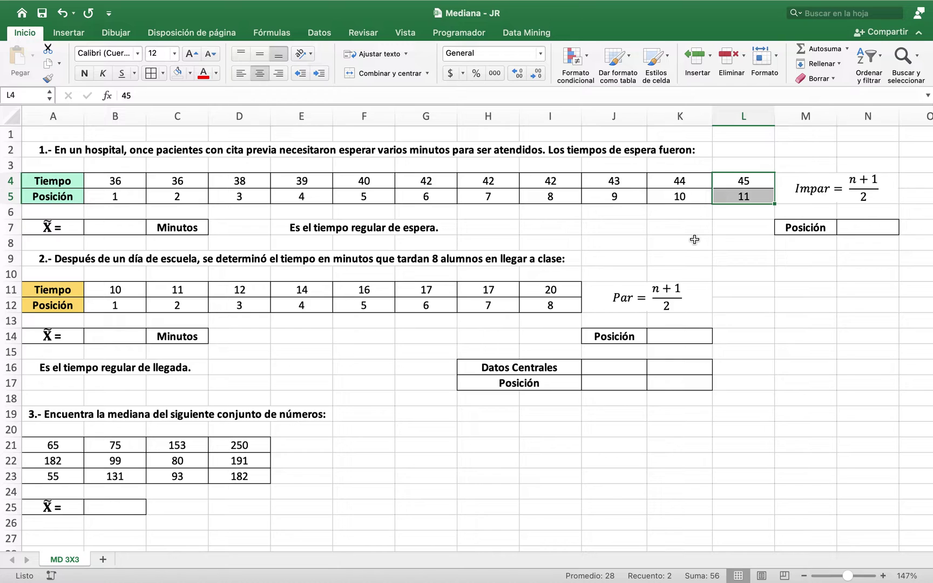
{"action": "left_click", "coordinate": [734, 194]}
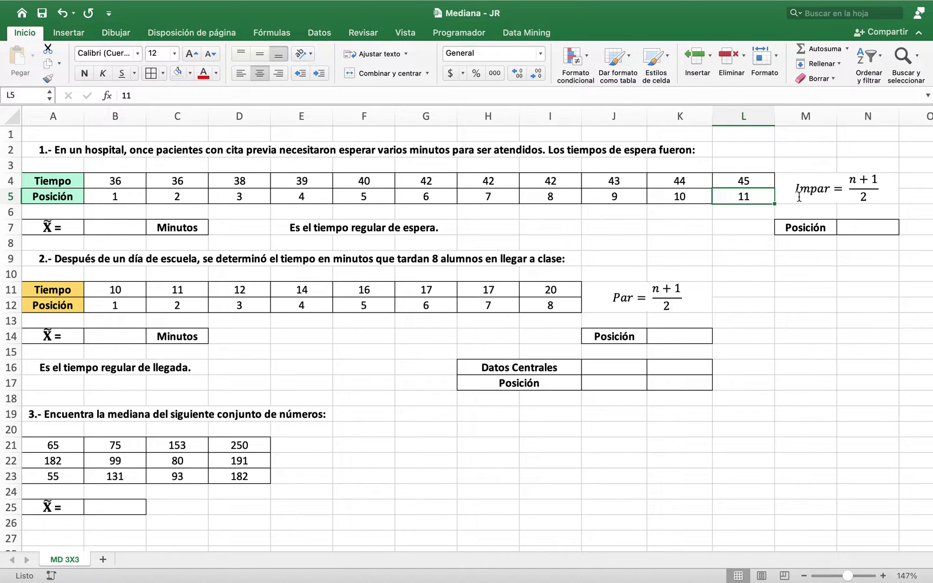
{"action": "left_click", "coordinate": [852, 180]}
{"action": "left_click", "coordinate": [850, 180]}
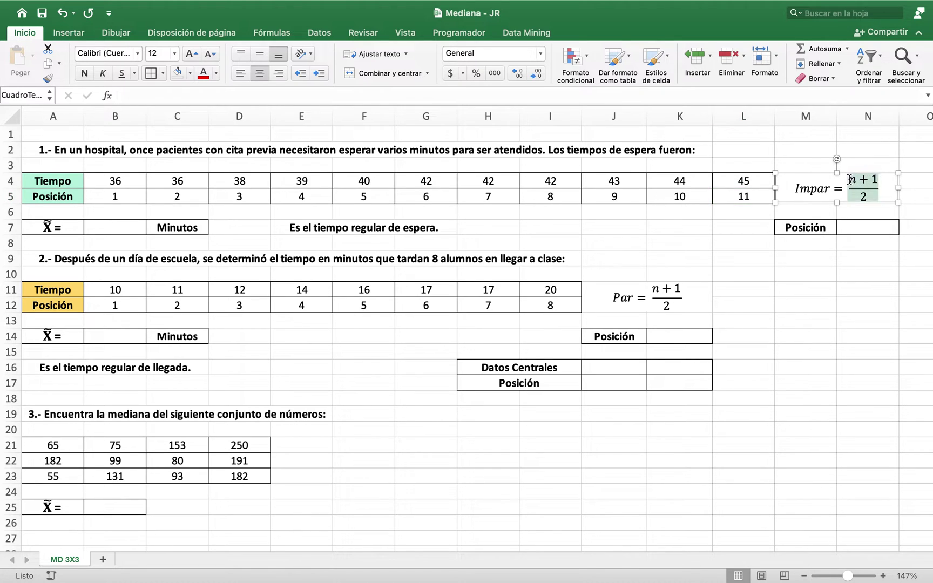
{"action": "left_click", "coordinate": [850, 179]}
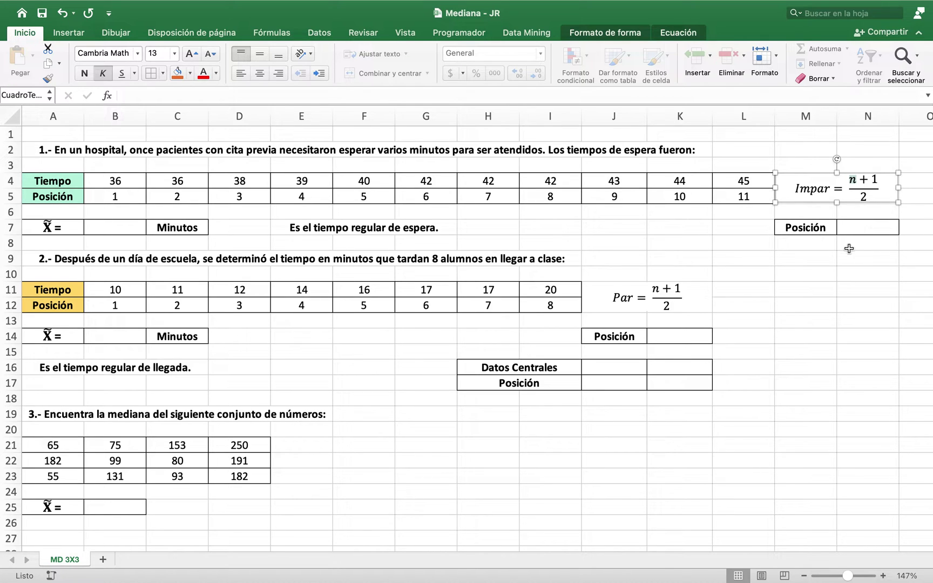
Calculate the first exercise's median position in N7 with the formula =(11+1)/2
{"action": "left_click", "coordinate": [861, 227]}
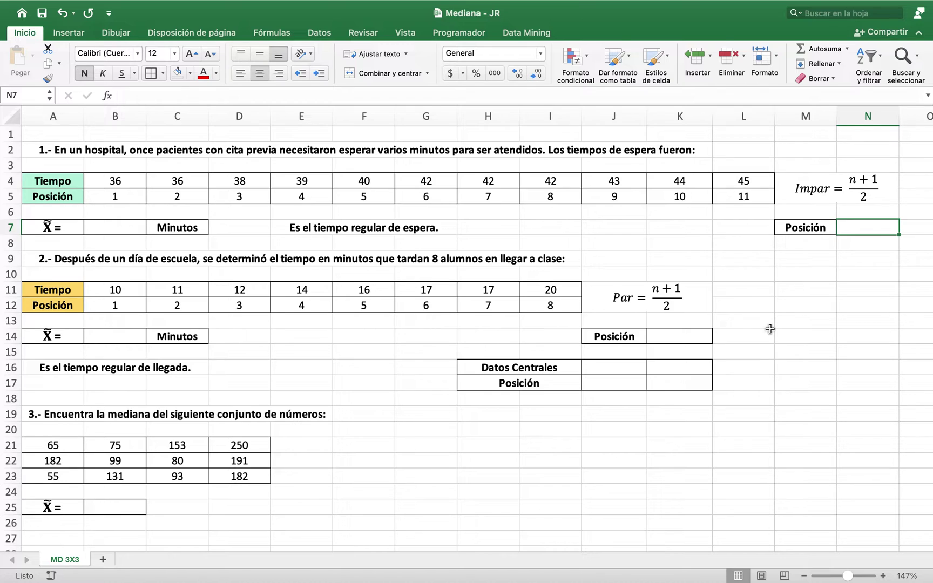
{"action": "type", "text": "=("}
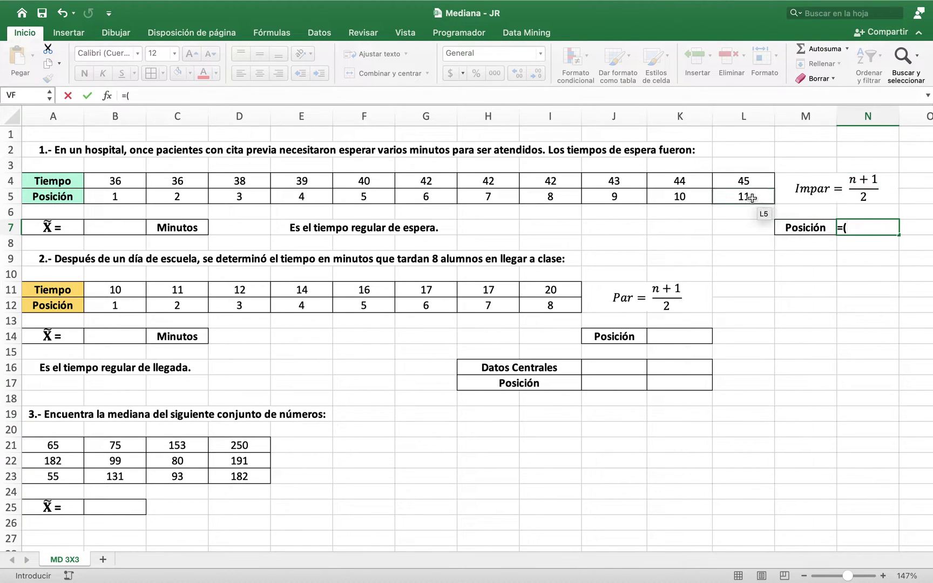
{"action": "type", "text": "11+"}
{"action": "type", "text": ")/2"}
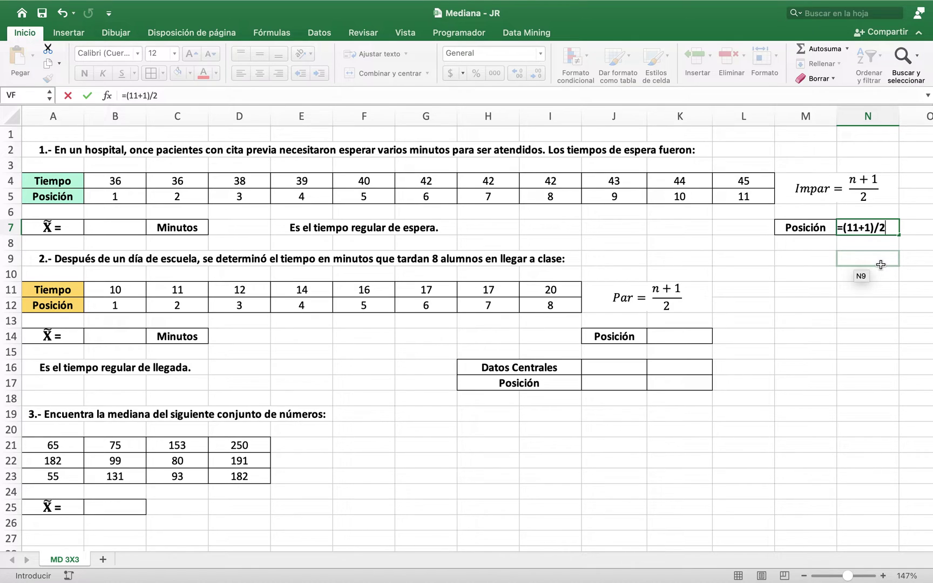
{"action": "key", "text": "Return"}
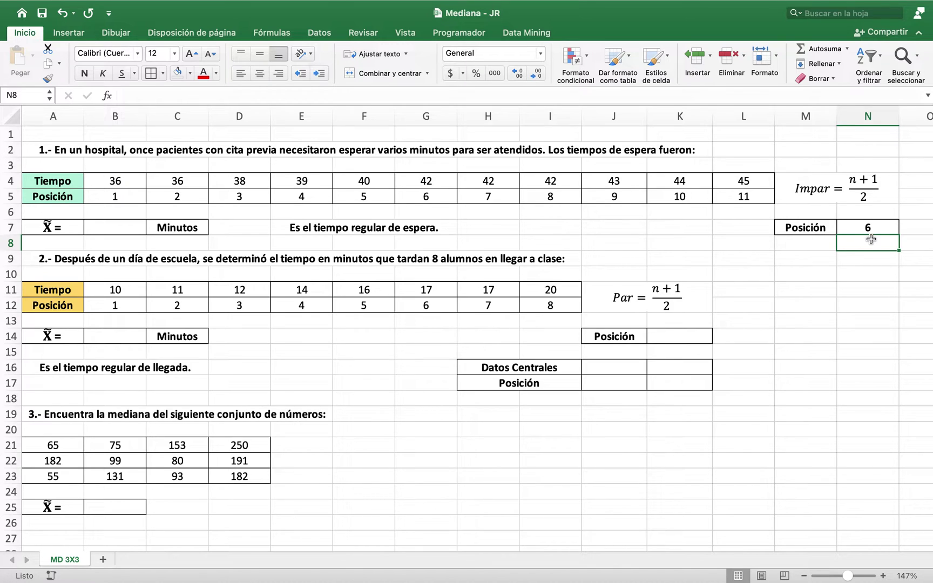
{"action": "left_click", "coordinate": [869, 228]}
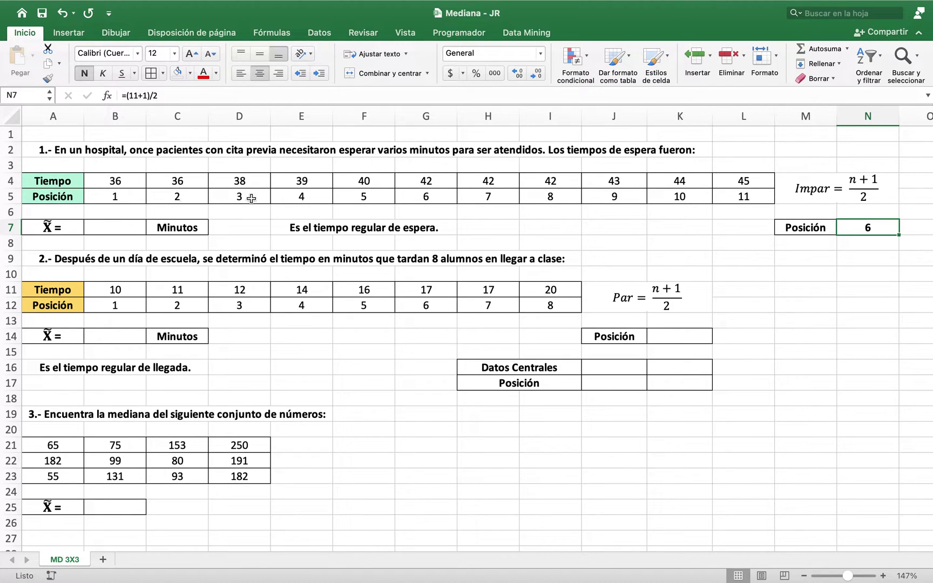
Highlight position 6 and its waiting time in G4:G5 with the mint green fill used for the row labels
{"action": "left_click", "coordinate": [435, 200]}
{"action": "left_click_drag", "start_coordinate": [435, 200], "coordinate": [432, 182]}
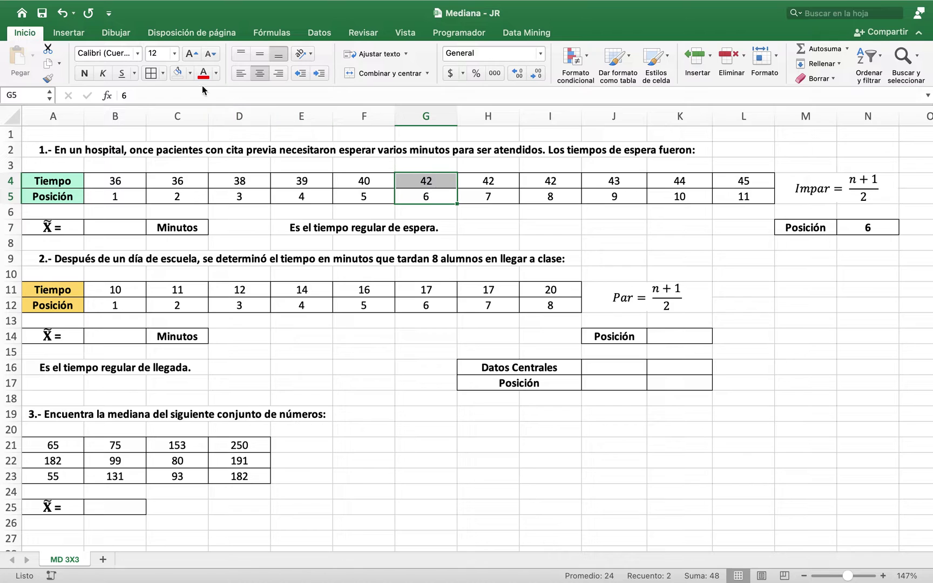
{"action": "left_click", "coordinate": [191, 73]}
{"action": "left_click", "coordinate": [181, 254]}
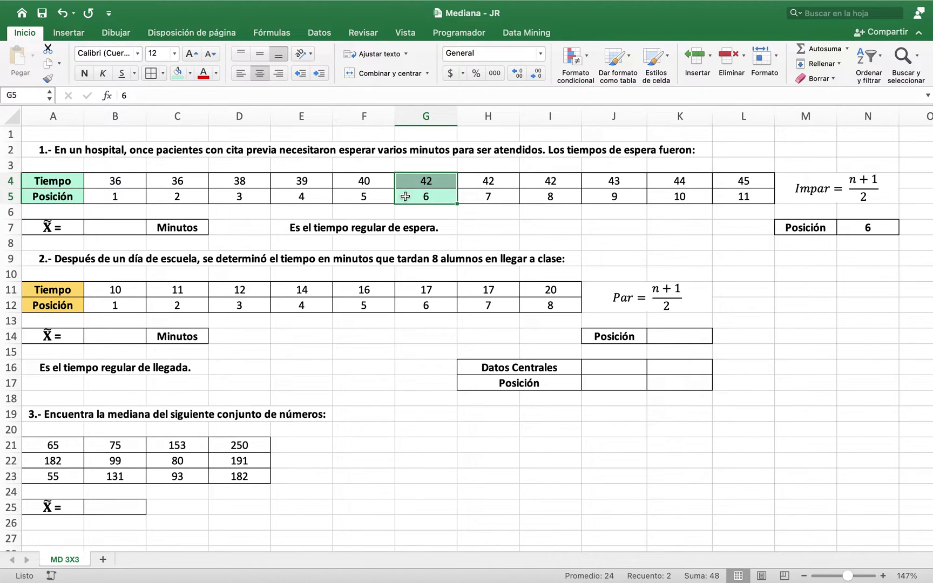
{"action": "left_click", "coordinate": [425, 197]}
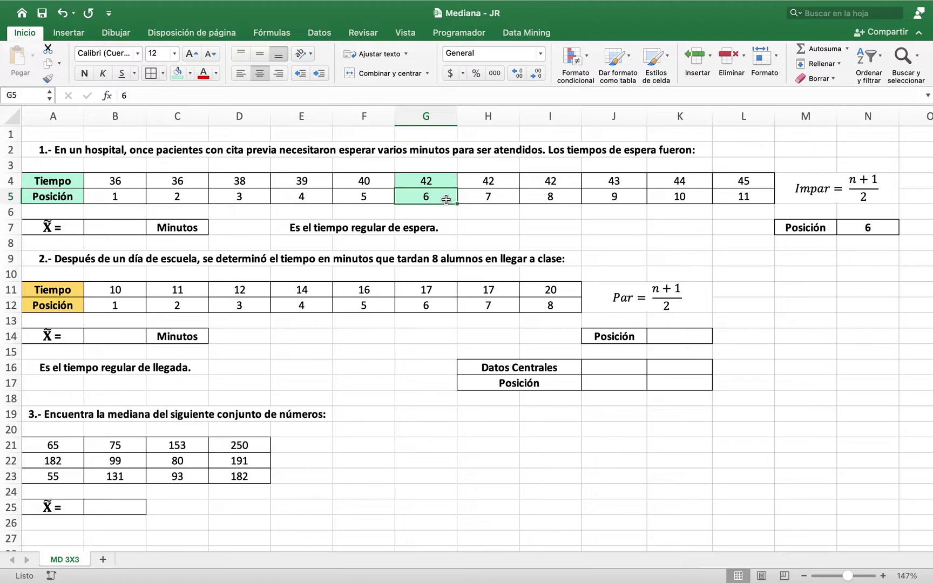
{"action": "left_click", "coordinate": [442, 186]}
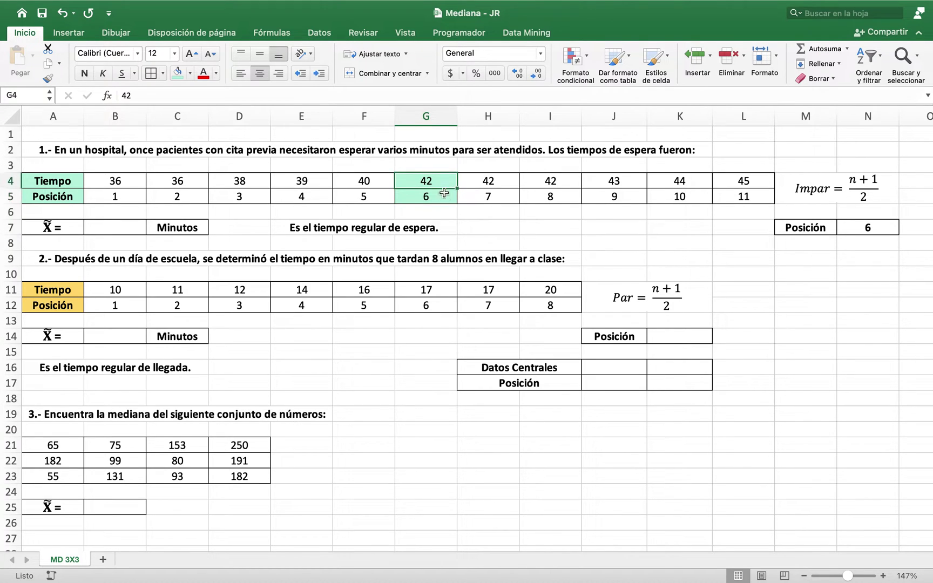
Enter the first exercise's median in B7 as a reference to the central time, =G4
{"action": "left_click", "coordinate": [126, 227]}
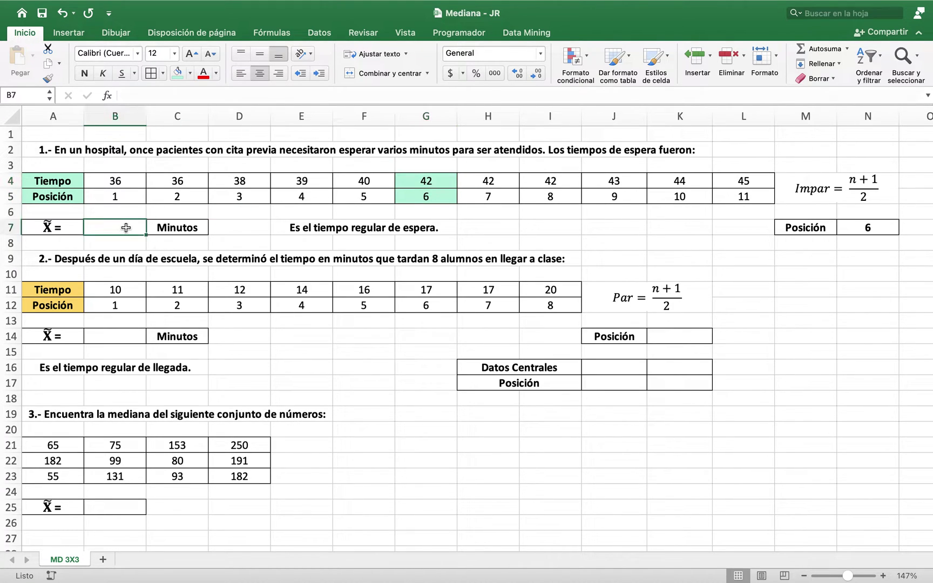
{"action": "type", "text": "="}
{"action": "left_click", "coordinate": [442, 186]}
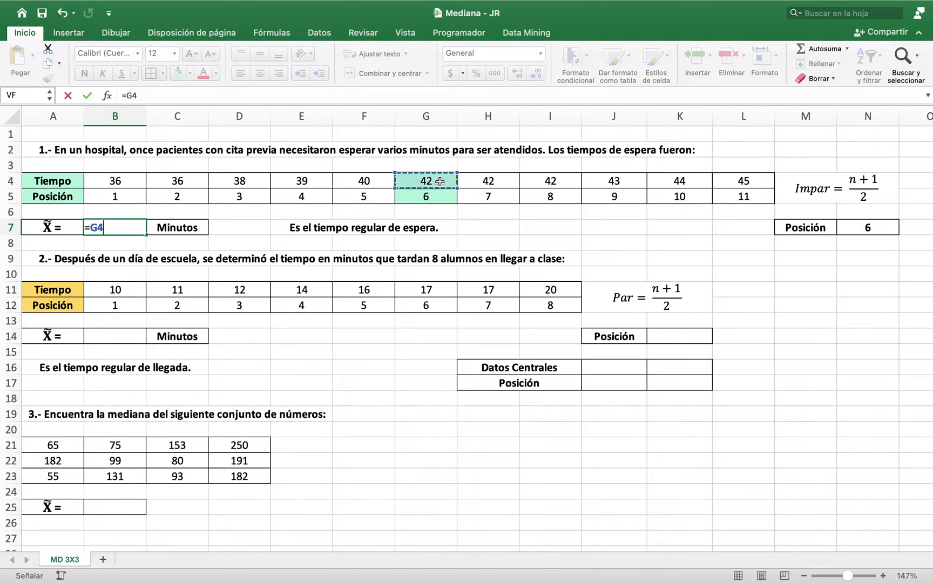
{"action": "key", "text": "Return"}
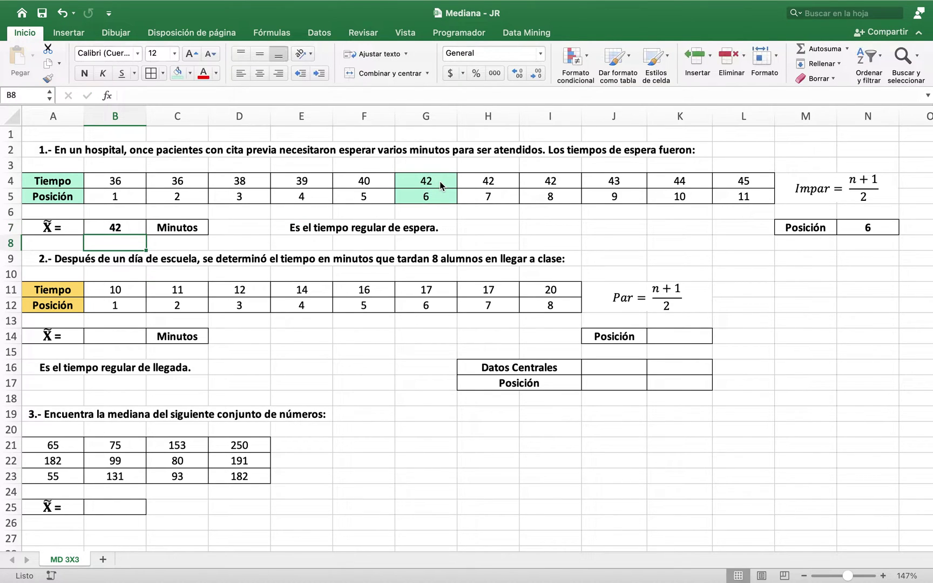
{"action": "left_click", "coordinate": [135, 229]}
Fill the first exercise's median result row, A7:C7, with the same mint green
{"action": "left_click", "coordinate": [295, 228]}
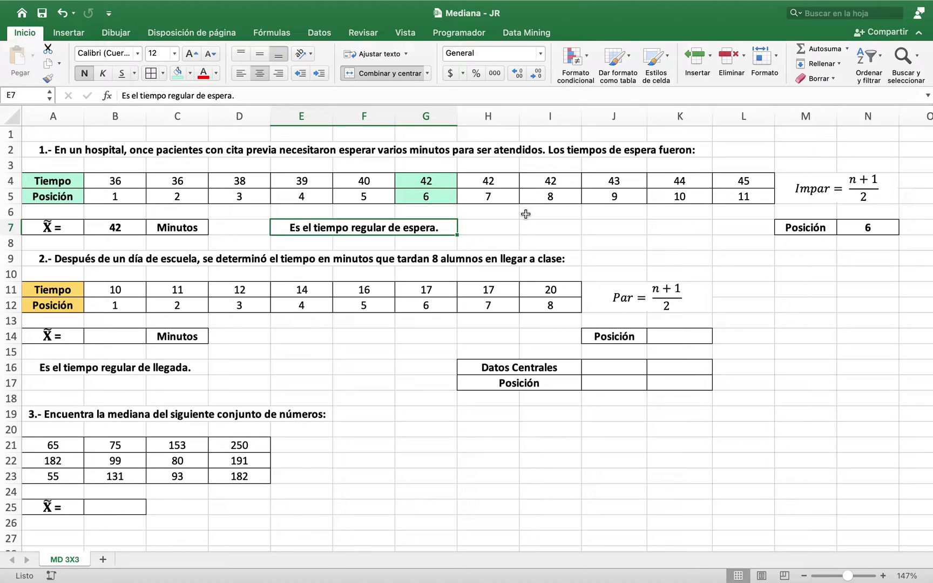
{"action": "left_click_drag", "start_coordinate": [192, 227], "coordinate": [78, 227]}
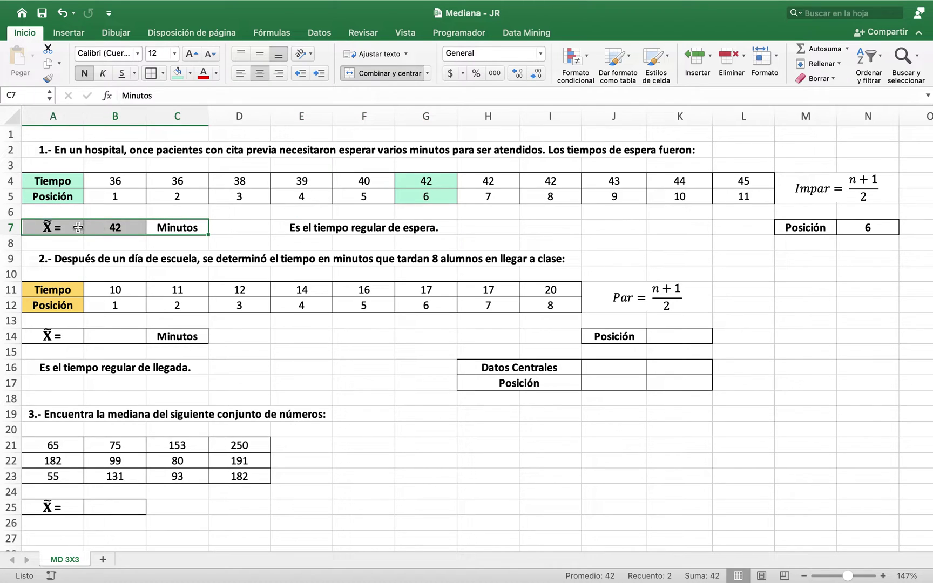
{"action": "left_click", "coordinate": [178, 74]}
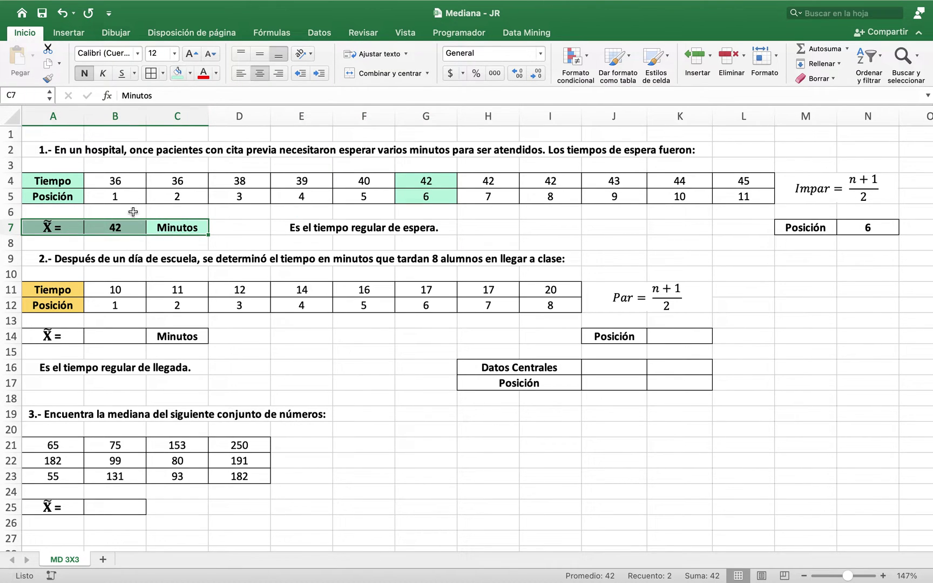
Review the second exercise's eight arrival times and calculate their median position in K14 with =(8+1)/2
{"action": "left_click", "coordinate": [72, 264]}
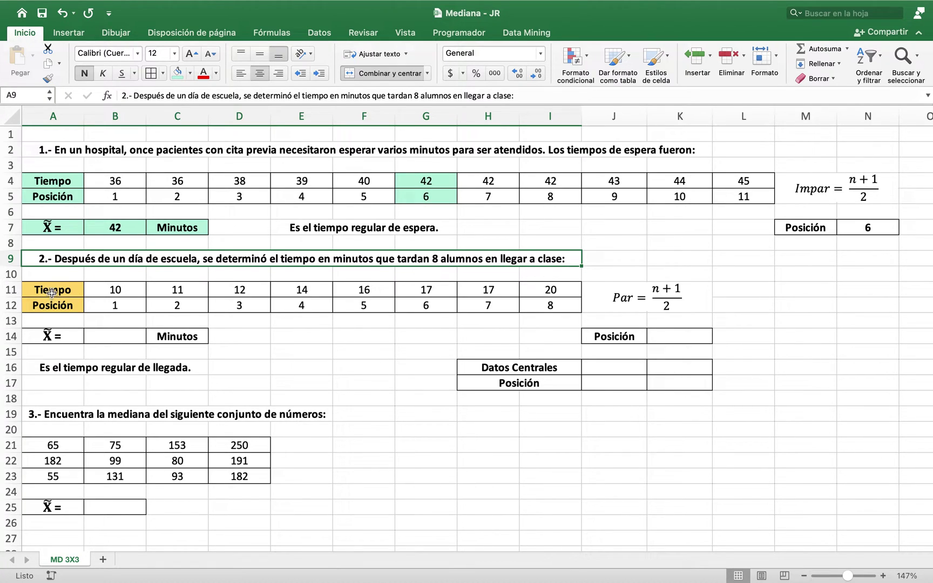
{"action": "left_click_drag", "start_coordinate": [52, 293], "coordinate": [548, 307]}
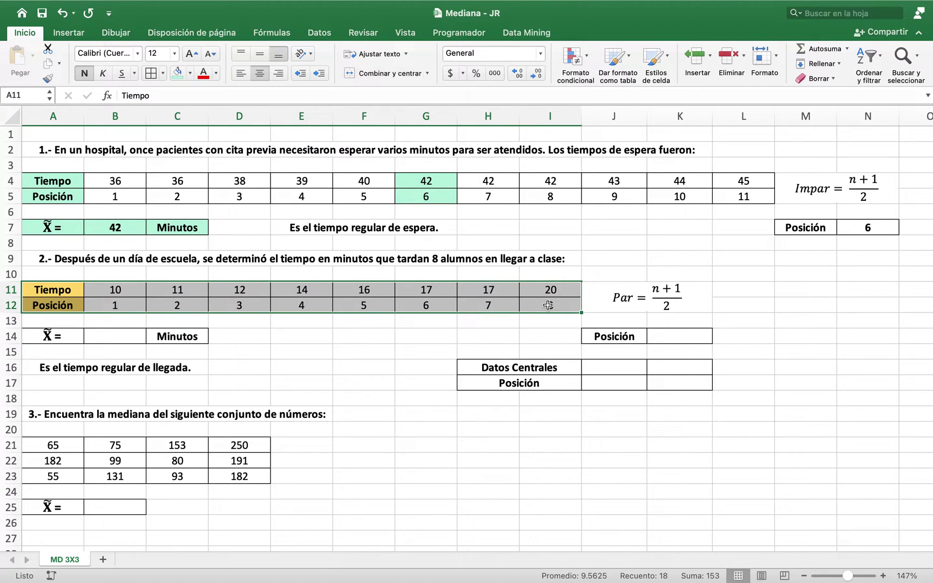
{"action": "left_click", "coordinate": [130, 304]}
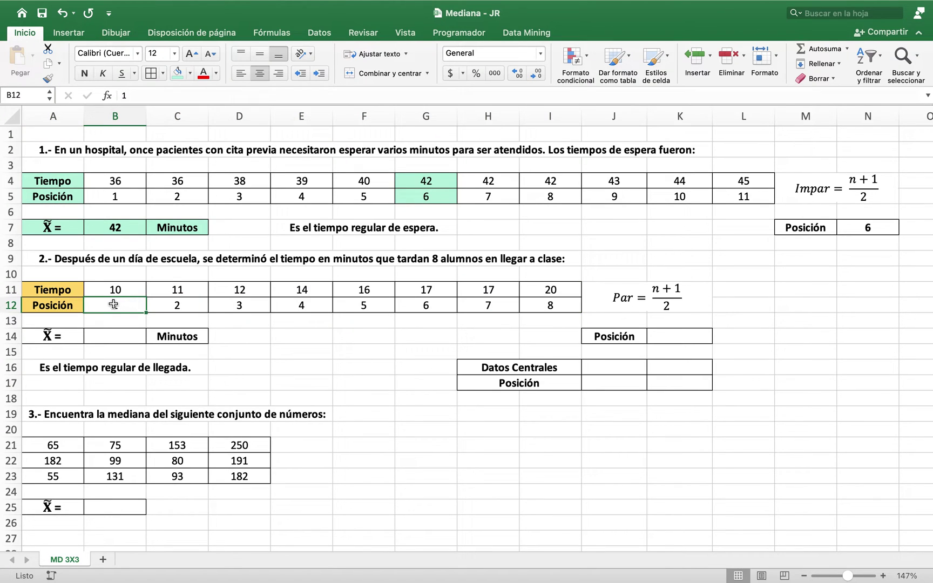
{"action": "left_click", "coordinate": [550, 304]}
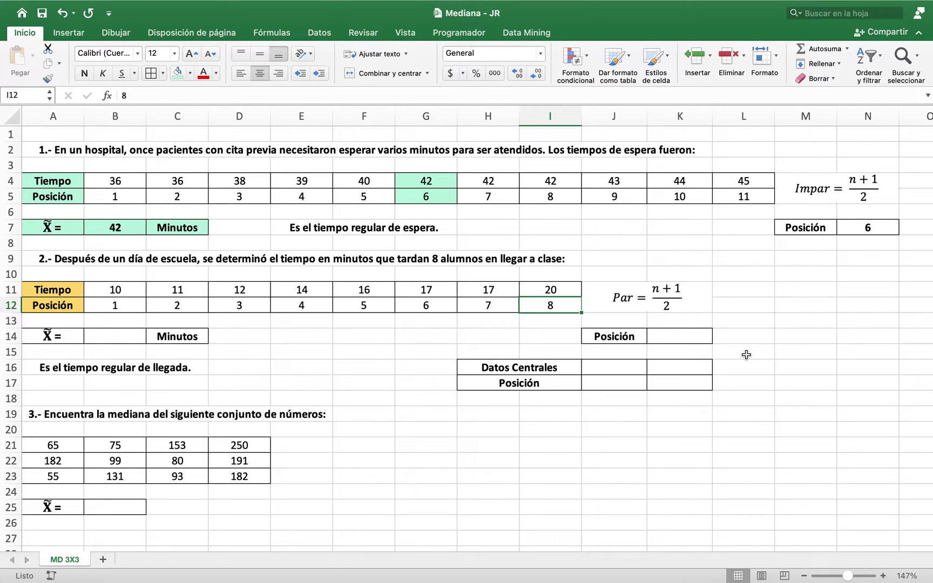
{"action": "left_click", "coordinate": [695, 342]}
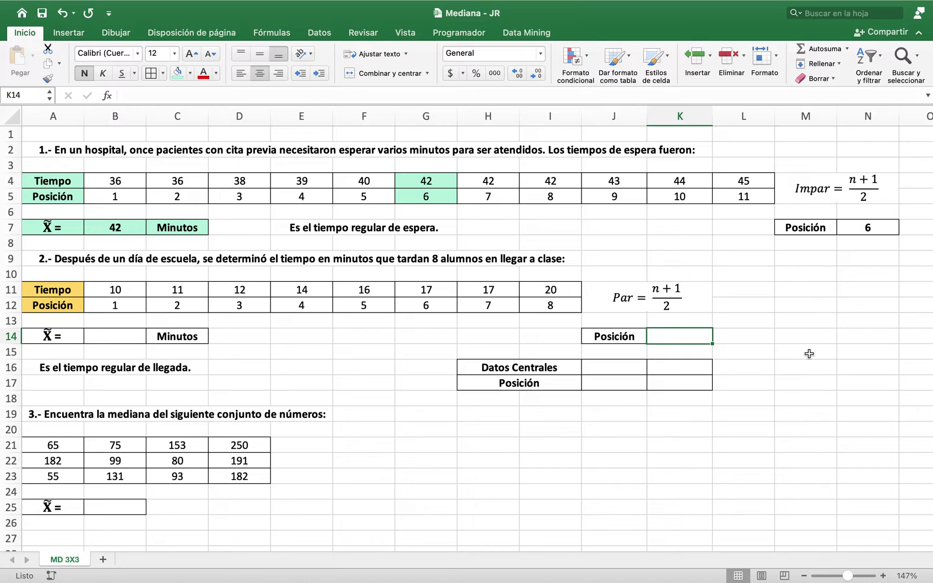
{"action": "type", "text": "=("}
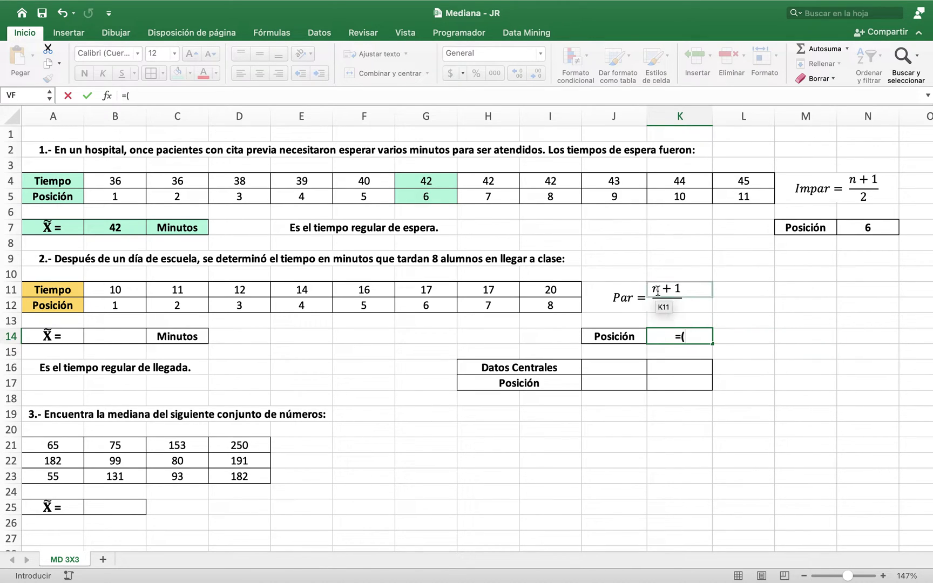
{"action": "type", "text": "8"}
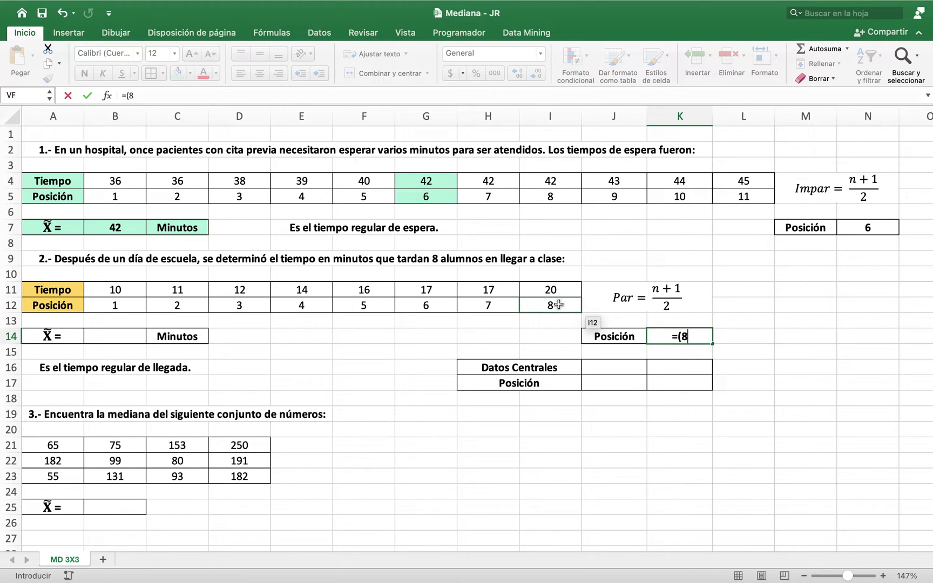
{"action": "type", "text": "+1)/"}
{"action": "type", "text": "2"}
{"action": "key", "text": "Return"}
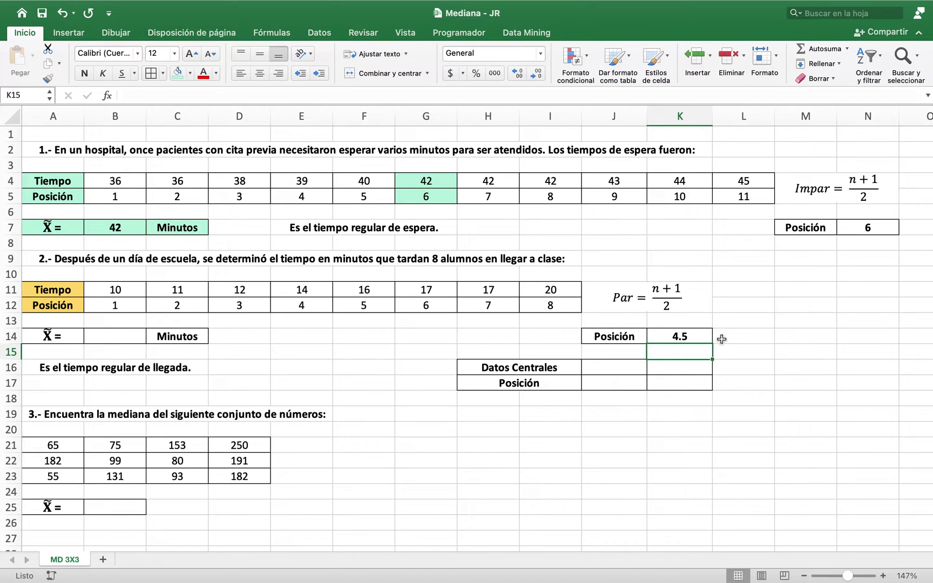
Examine the second exercise's median position formula and the two central positions with their arrival times in E11:F12
{"action": "left_click", "coordinate": [688, 332]}
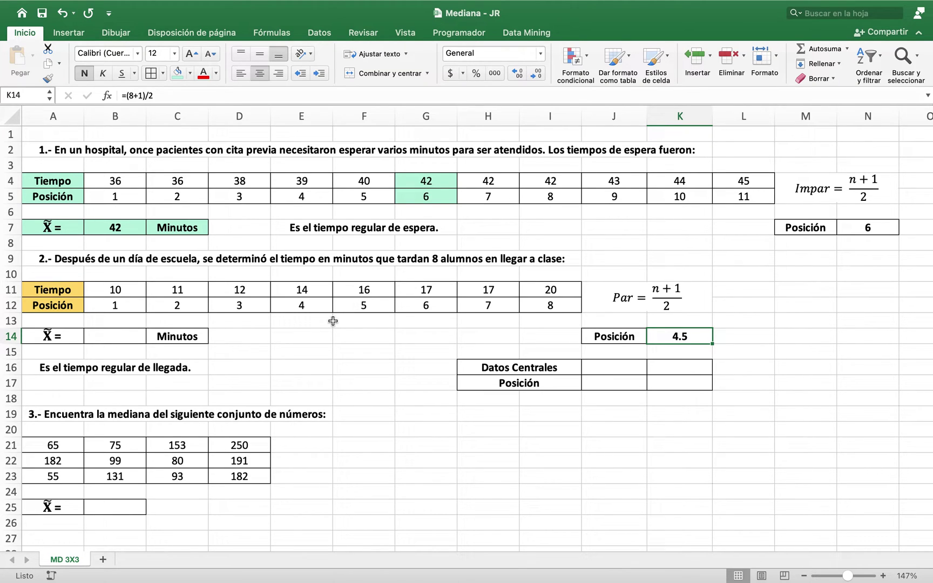
{"action": "left_click", "coordinate": [315, 308]}
{"action": "left_click", "coordinate": [365, 308]}
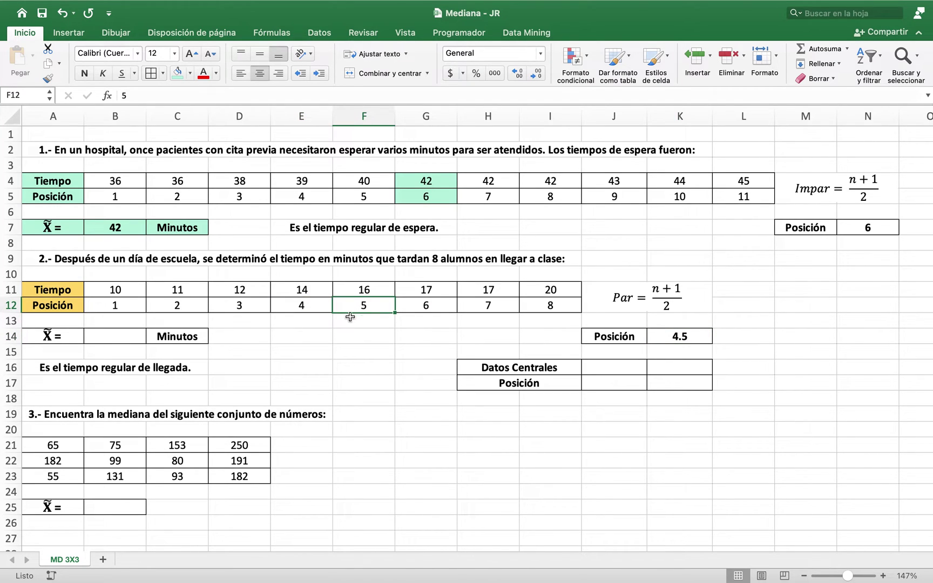
{"action": "left_click", "coordinate": [312, 291]}
{"action": "left_click", "coordinate": [358, 292]}
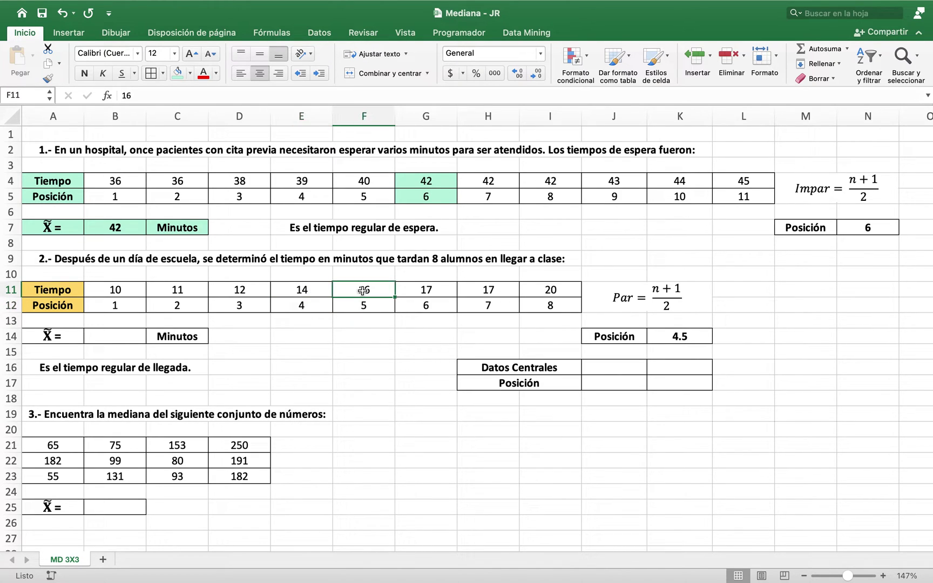
{"action": "left_click", "coordinate": [308, 306]}
{"action": "left_click", "coordinate": [358, 305]}
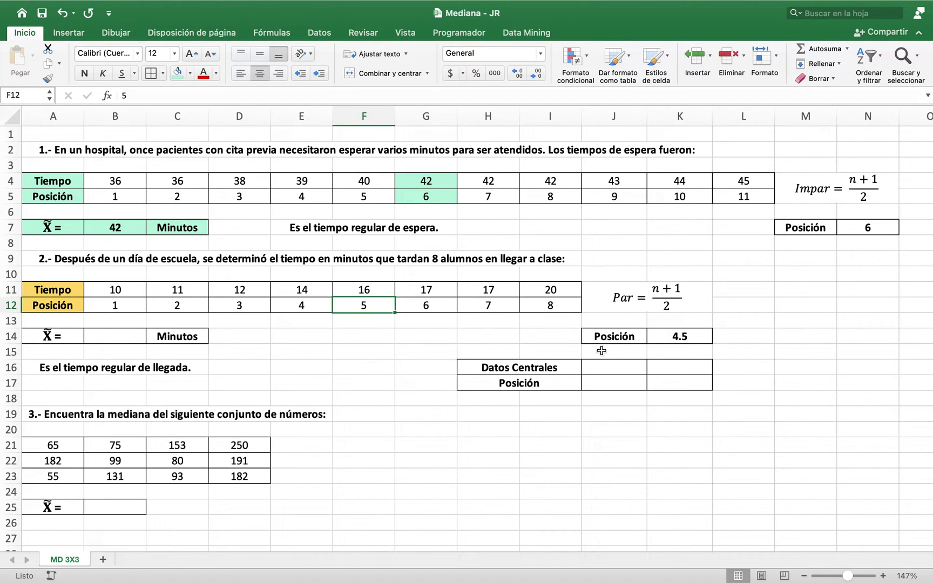
Fill the central data table J16:K17 by entering =E11 in J16 and copying it across and down
{"action": "left_click", "coordinate": [620, 367]}
{"action": "type", "text": "="}
{"action": "left_click", "coordinate": [317, 295]}
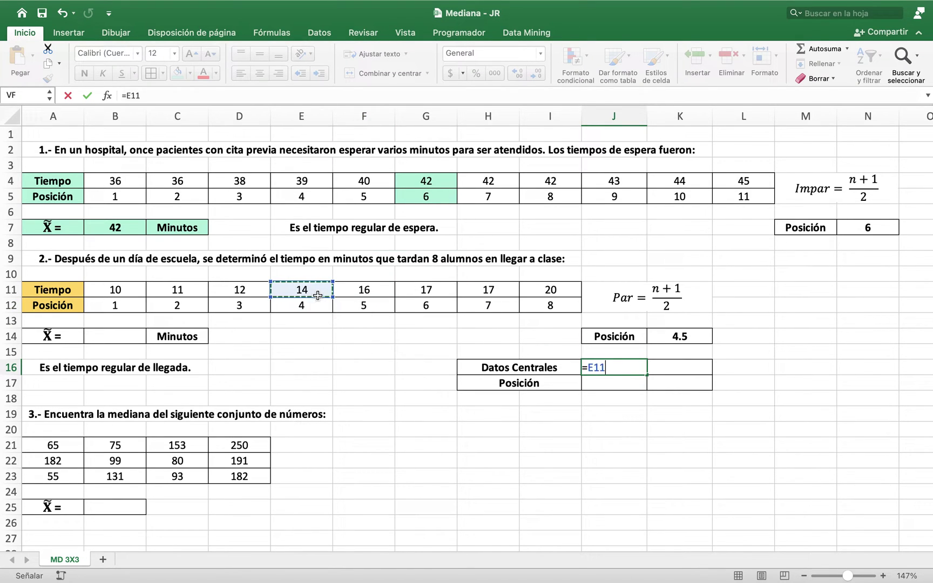
{"action": "key", "text": "Return"}
{"action": "left_click", "coordinate": [623, 366]}
{"action": "left_click_drag", "start_coordinate": [647, 374], "coordinate": [712, 389]}
{"action": "left_click", "coordinate": [633, 368]}
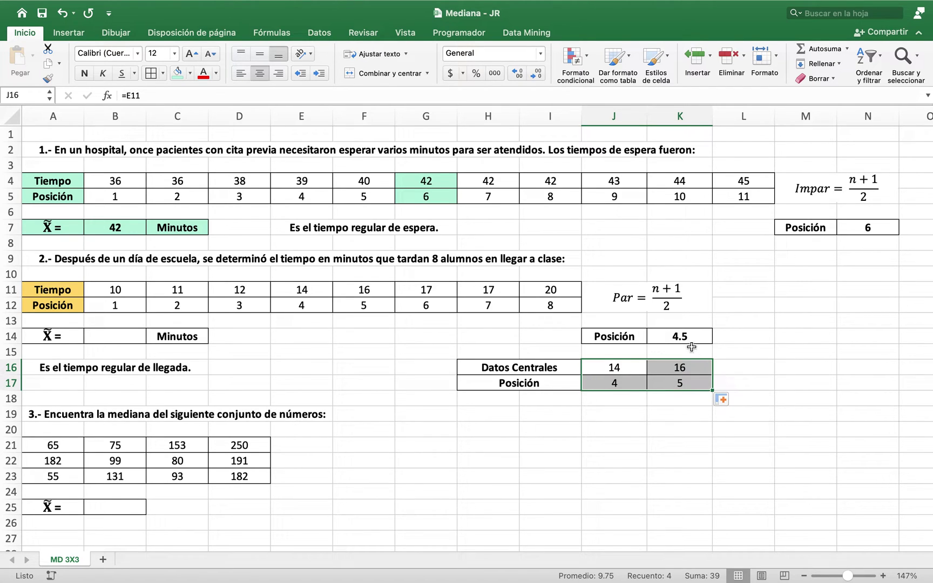
{"action": "left_click", "coordinate": [710, 339]}
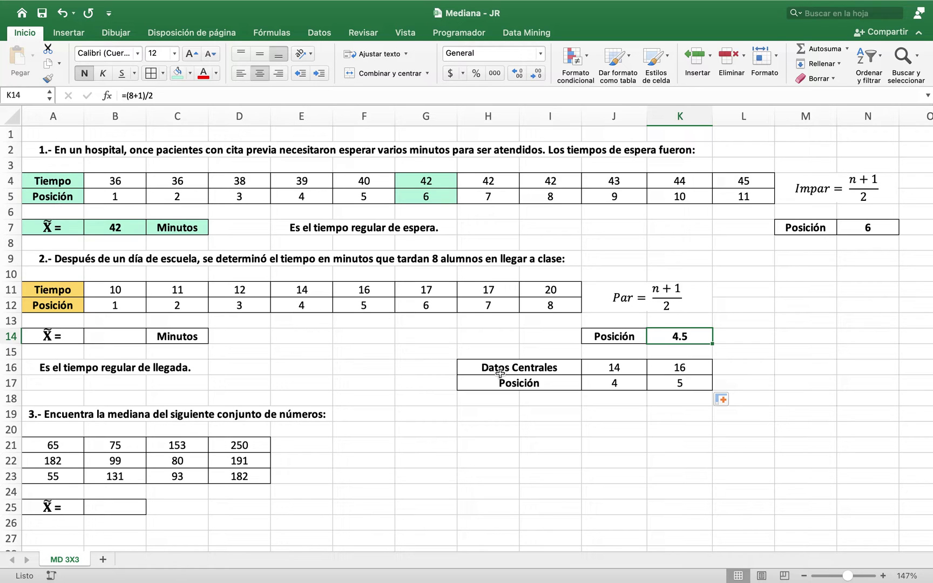
Calculate the second exercise's median in B14 by averaging the two central data with =(J16+K16)/2
{"action": "left_click", "coordinate": [117, 335]}
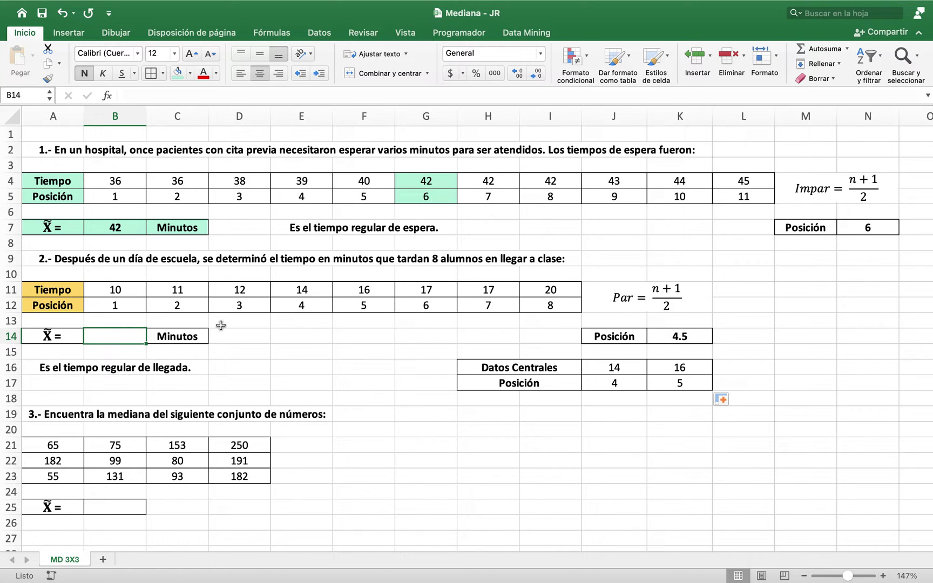
{"action": "type", "text": "=("}
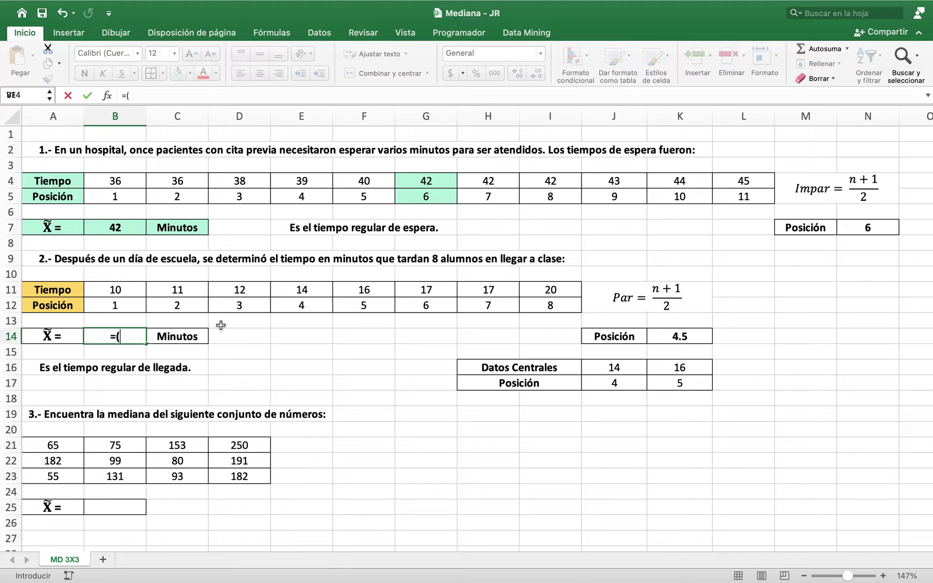
{"action": "left_click", "coordinate": [635, 369]}
{"action": "type", "text": "+"}
{"action": "left_click", "coordinate": [690, 369]}
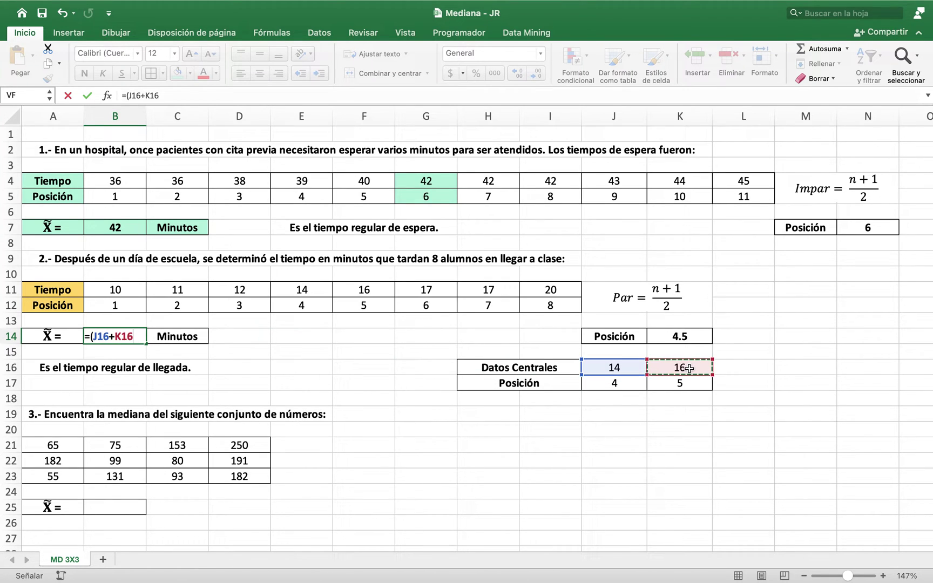
{"action": "type", "text": ")/2"}
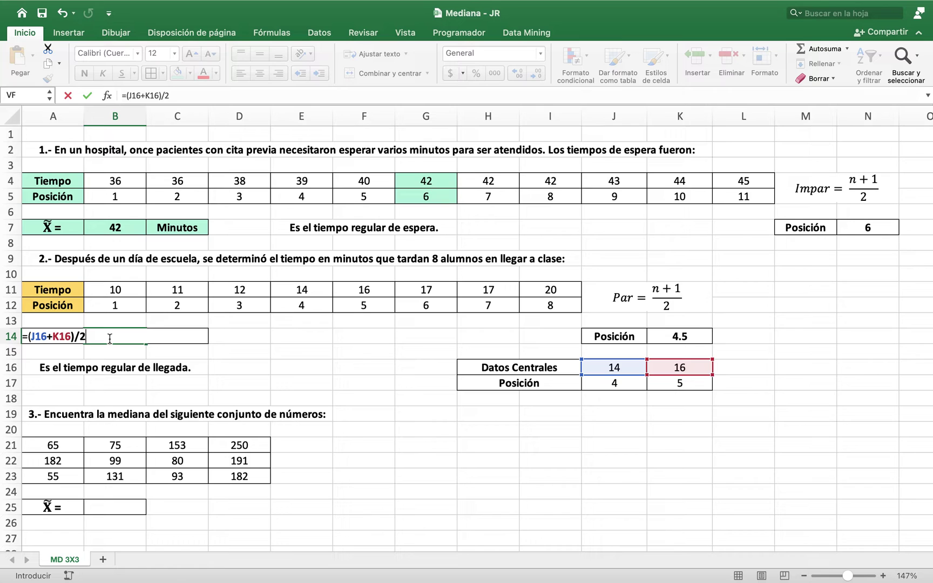
{"action": "key", "text": "Return"}
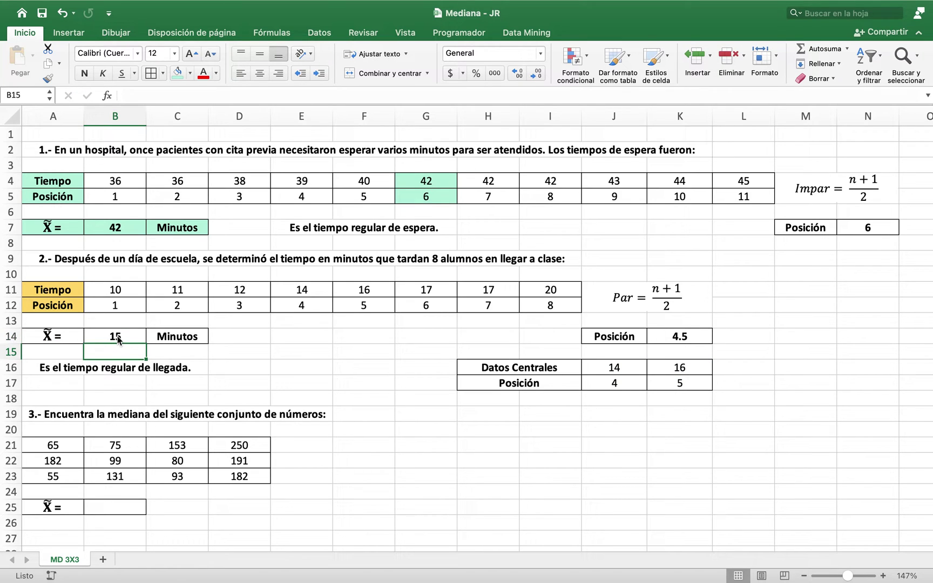
{"action": "left_click", "coordinate": [118, 339]}
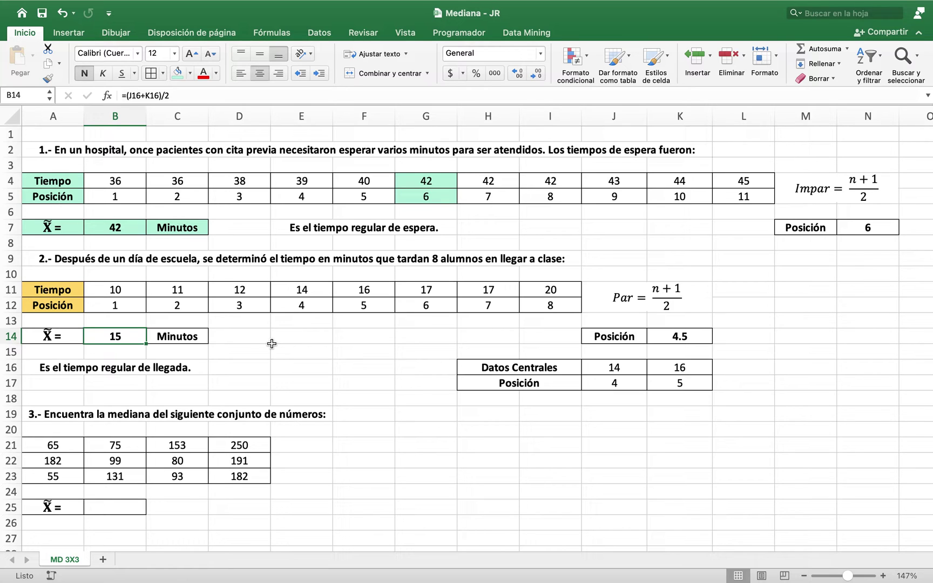
Fill the second exercise's median result row, A14:C14, with the same amber yellow as its row labels
{"action": "left_click_drag", "start_coordinate": [200, 339], "coordinate": [67, 335]}
{"action": "left_click", "coordinate": [190, 73]}
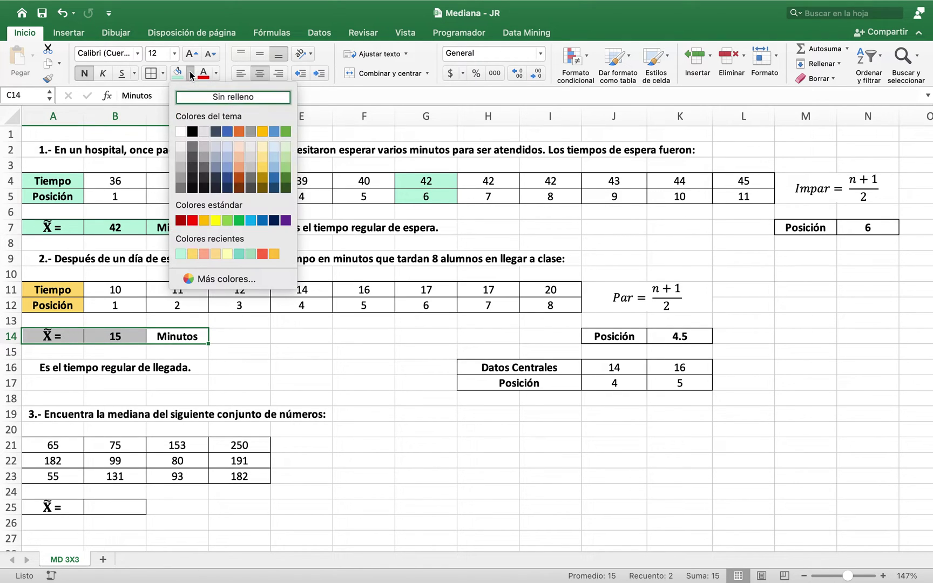
{"action": "left_click", "coordinate": [193, 255]}
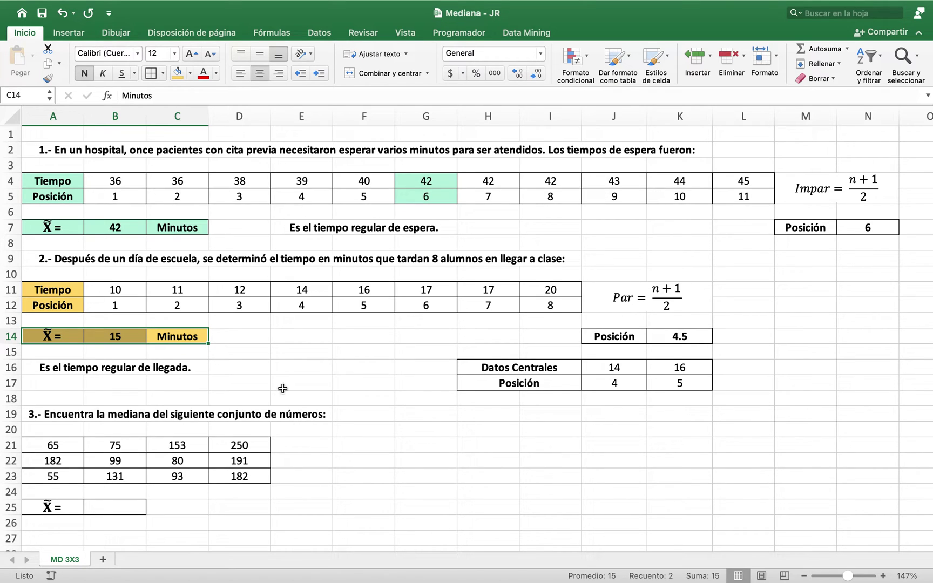
Calculate the third exercise's median in B25 with the function =MEDIANA(A21:D23), covering the whole number set
{"action": "left_click", "coordinate": [38, 419]}
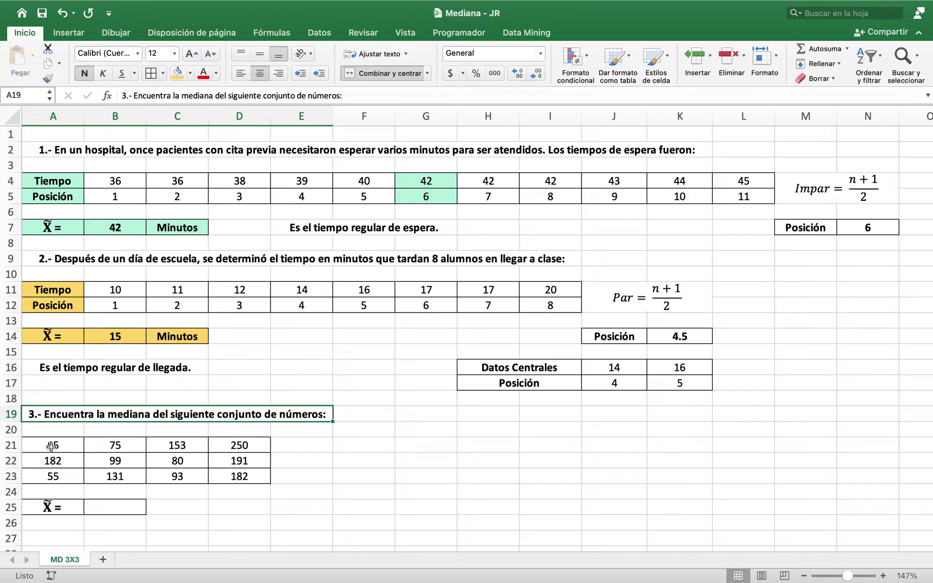
{"action": "left_click_drag", "start_coordinate": [53, 446], "coordinate": [249, 474]}
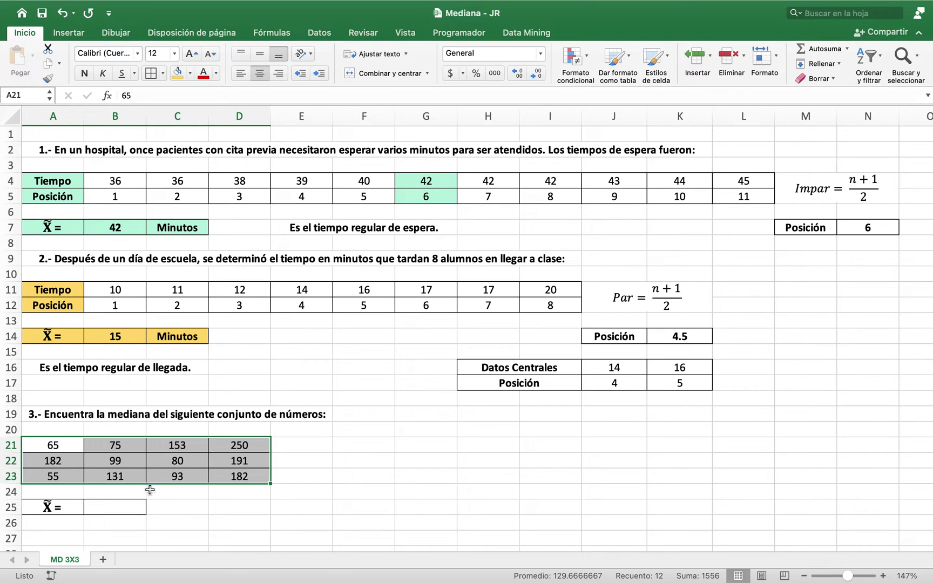
{"action": "left_click", "coordinate": [126, 504]}
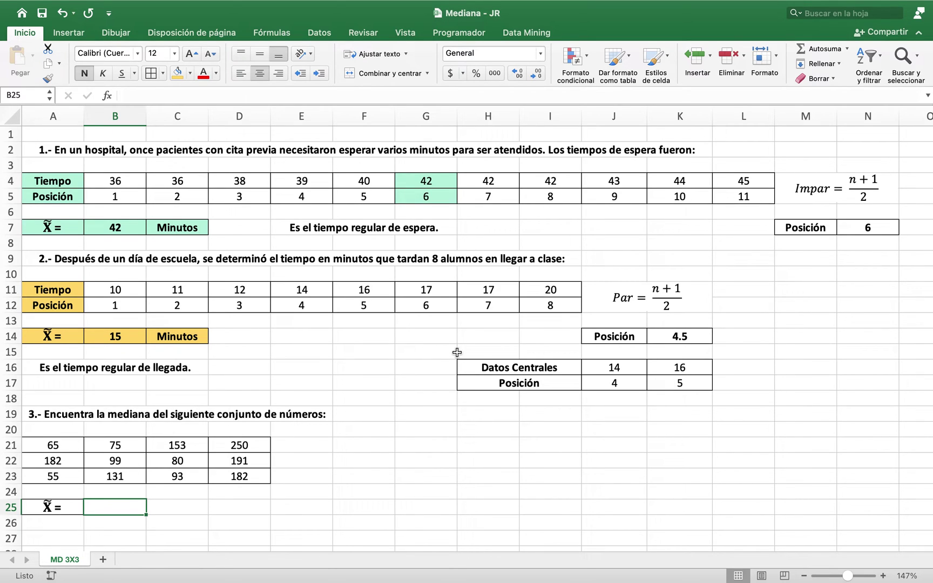
{"action": "type", "text": "="}
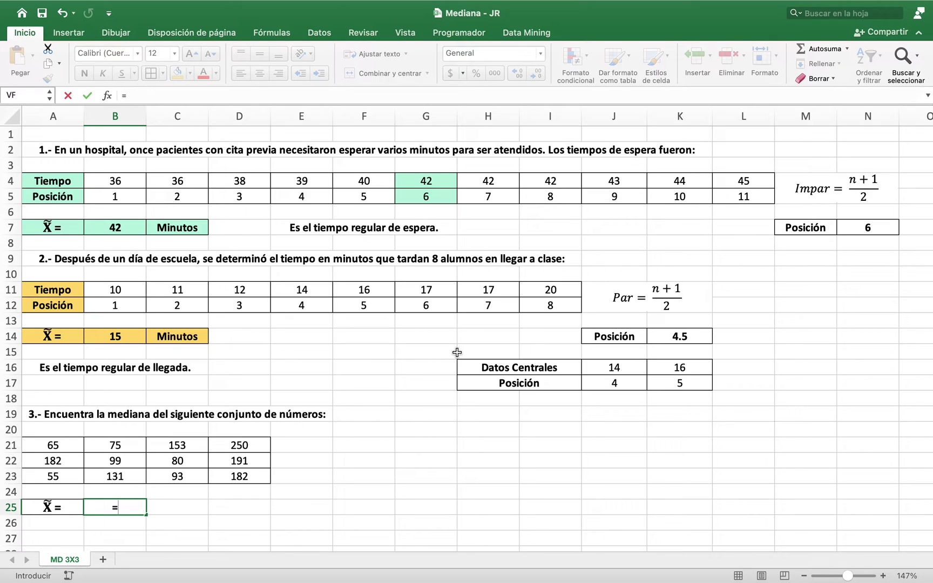
{"action": "type", "text": "Mediana"}
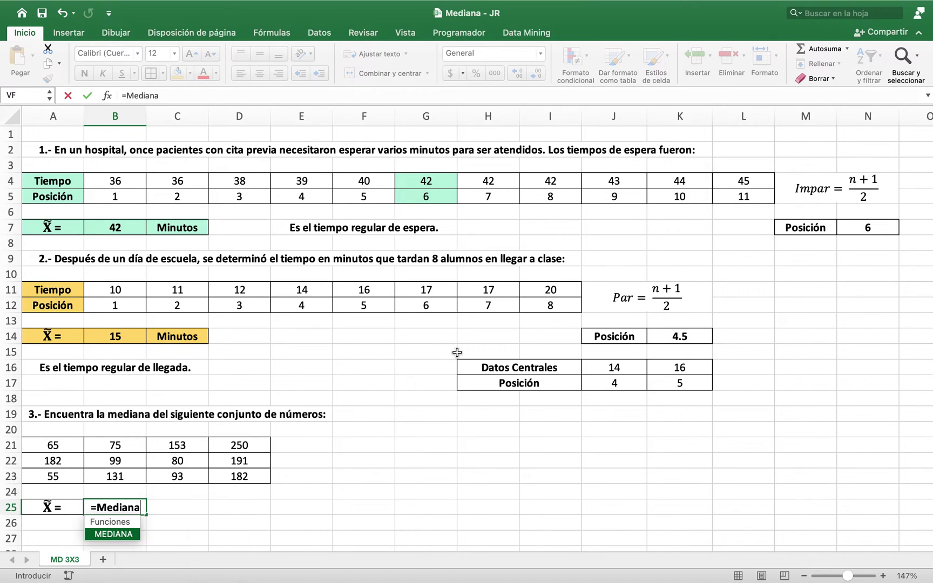
{"action": "type", "text": "("}
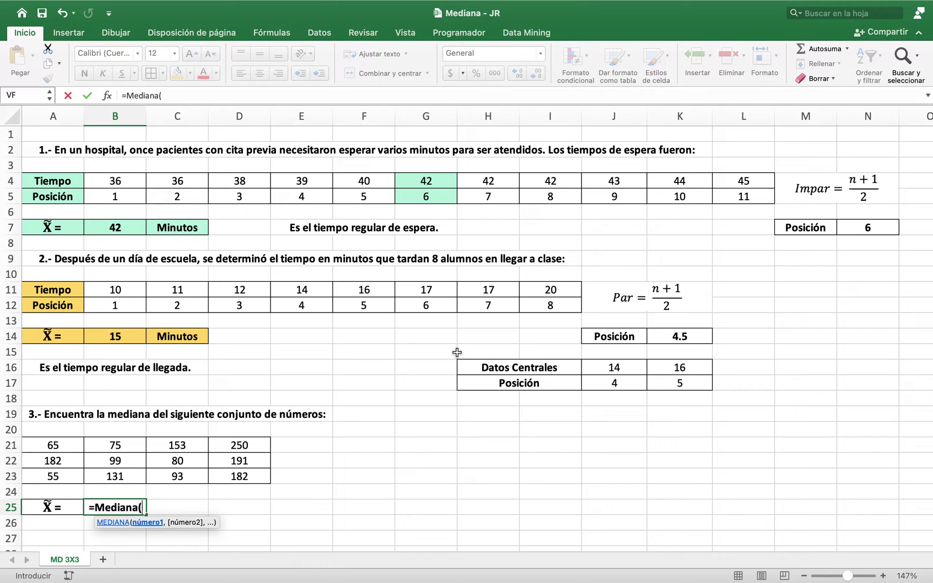
{"action": "left_click_drag", "start_coordinate": [58, 445], "coordinate": [230, 474]}
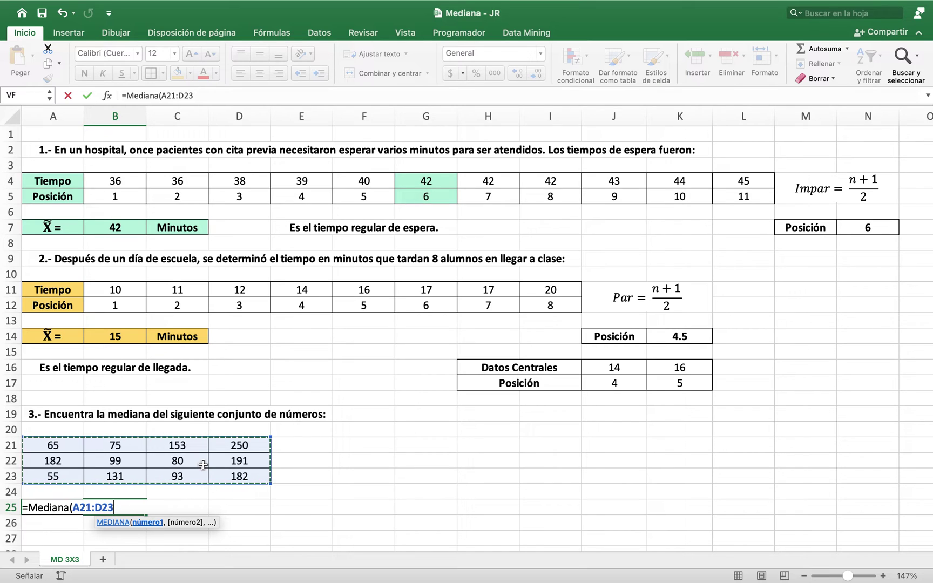
{"action": "type", "text": ")"}
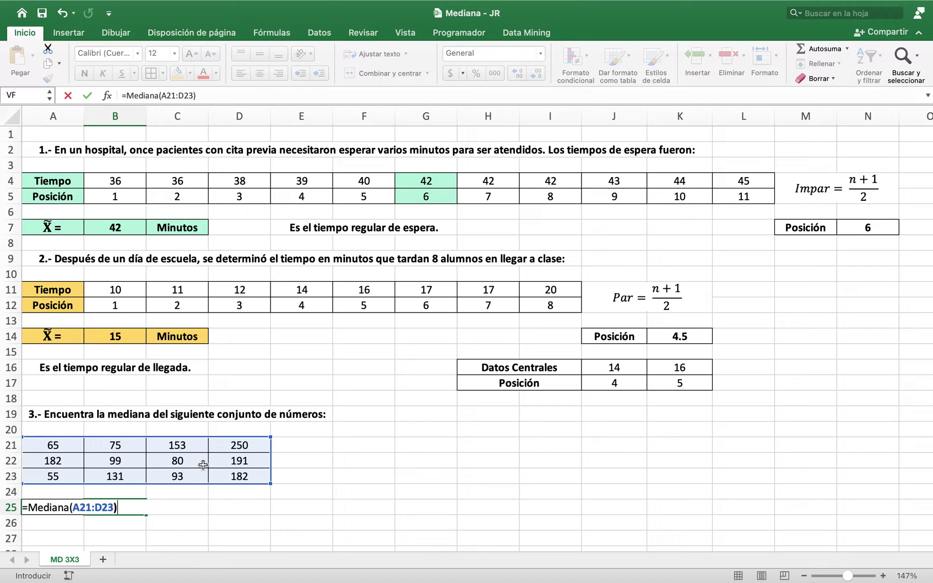
{"action": "key", "text": "Return"}
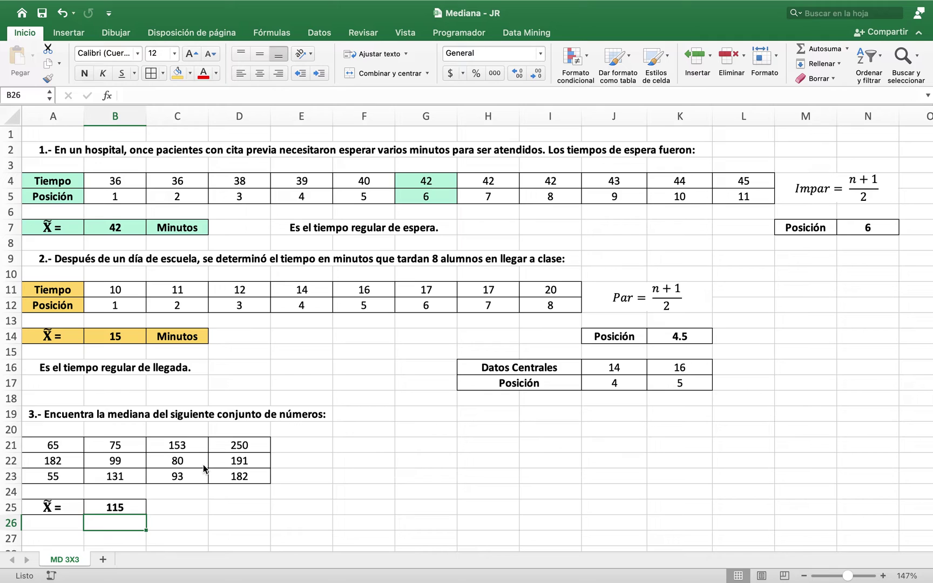
{"action": "left_click", "coordinate": [113, 508]}
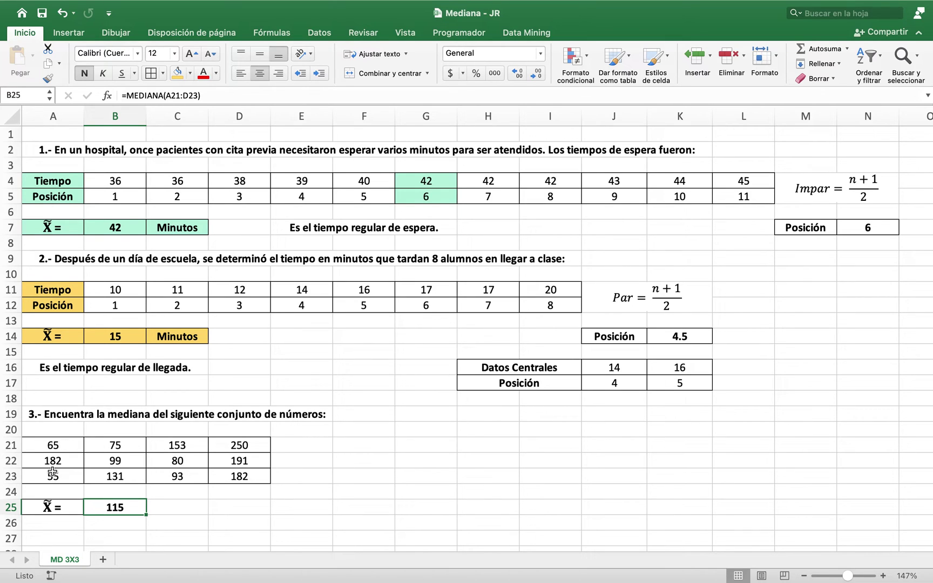
Enter the numbers 1 to 12 row by row, four per row, in F21:I23 beside the third exercise's data
{"action": "left_click", "coordinate": [364, 444]}
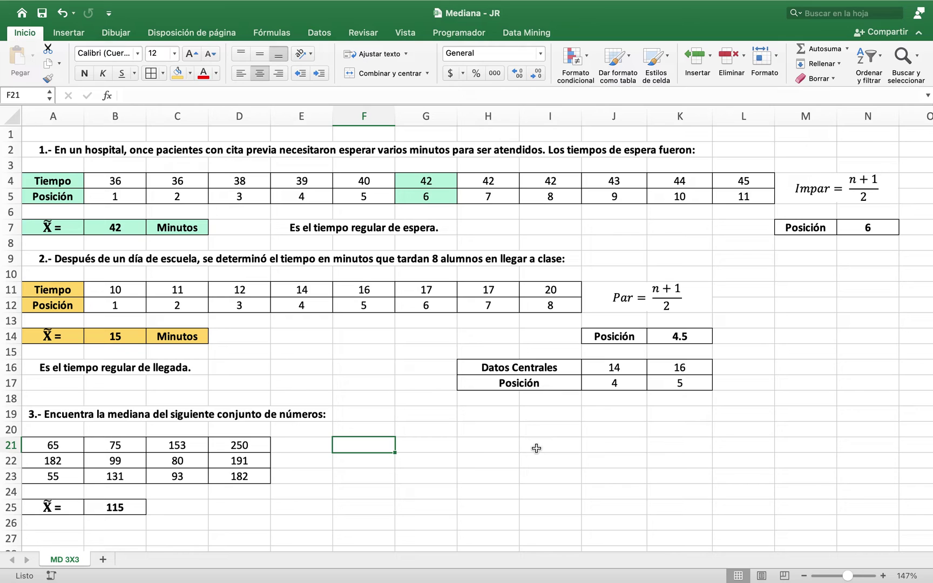
{"action": "type", "text": "1"}
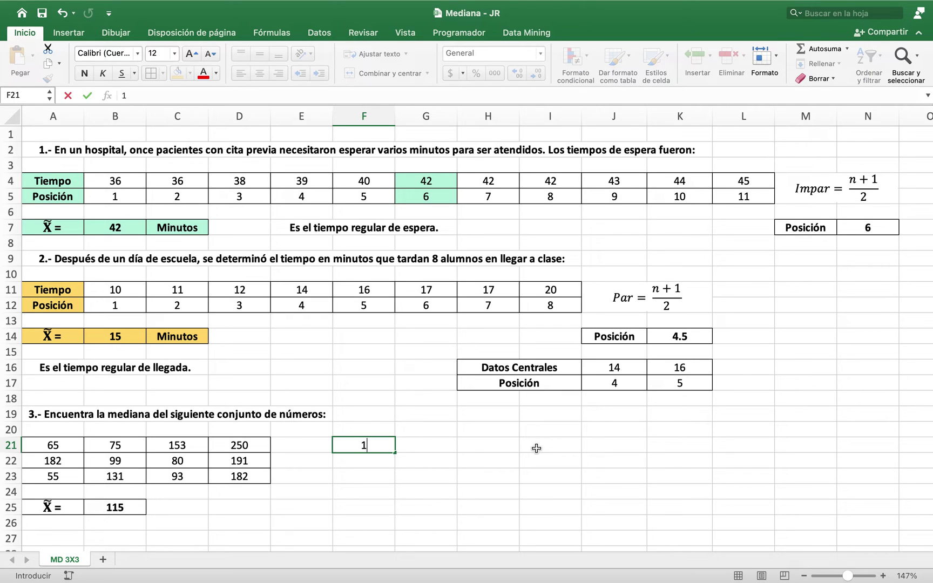
{"action": "key", "text": "Tab"}
{"action": "type", "text": "2"}
{"action": "key", "text": "Tab"}
{"action": "type", "text": "3"}
{"action": "key", "text": "Tab"}
{"action": "type", "text": "4"}
{"action": "key", "text": "Return"}
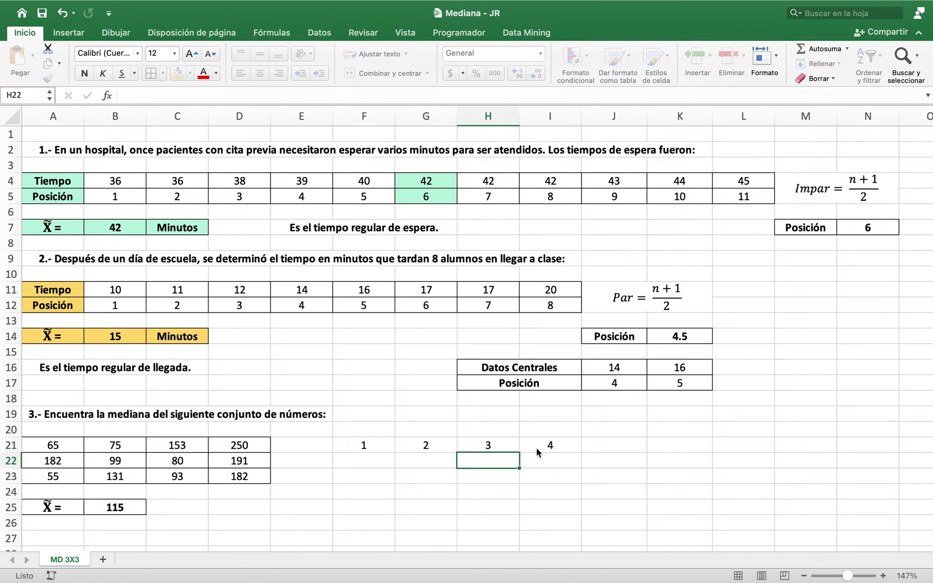
{"action": "type", "text": "5"}
{"action": "key", "text": "Tab"}
{"action": "type", "text": "6"}
{"action": "key", "text": "Tab"}
{"action": "type", "text": "7"}
{"action": "key", "text": "Tab"}
{"action": "type", "text": "8"}
{"action": "key", "text": "Down"}
{"action": "key", "text": "Left"}
{"action": "key", "text": "Left"}
{"action": "key", "text": "Left"}
{"action": "type", "text": "9"}
{"action": "key", "text": "Tab"}
{"action": "type", "text": "10"}
{"action": "key", "text": "Tab"}
{"action": "type", "text": "11"}
{"action": "key", "text": "Tab"}
{"action": "type", "text": "12"}
{"action": "left_click", "coordinate": [537, 448]}
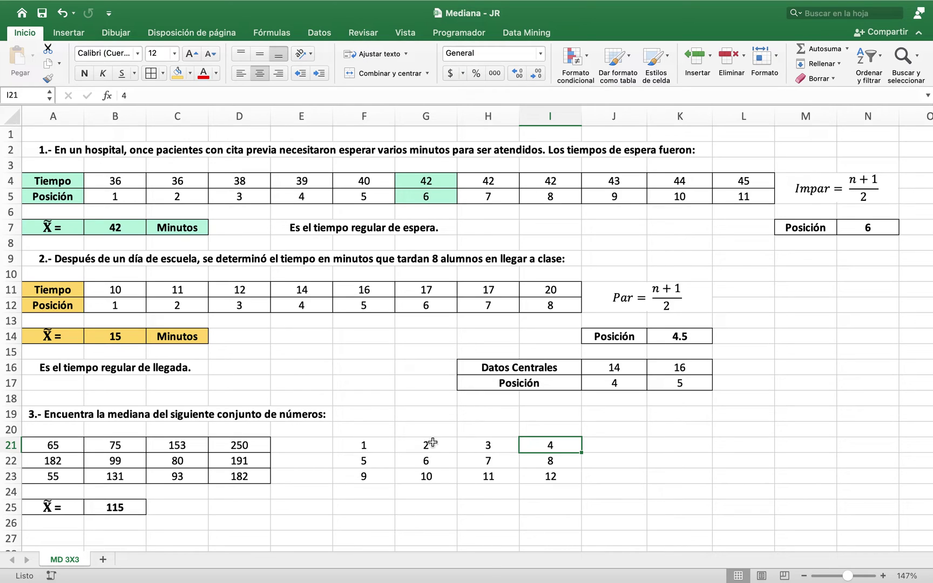
{"action": "left_click", "coordinate": [692, 448]}
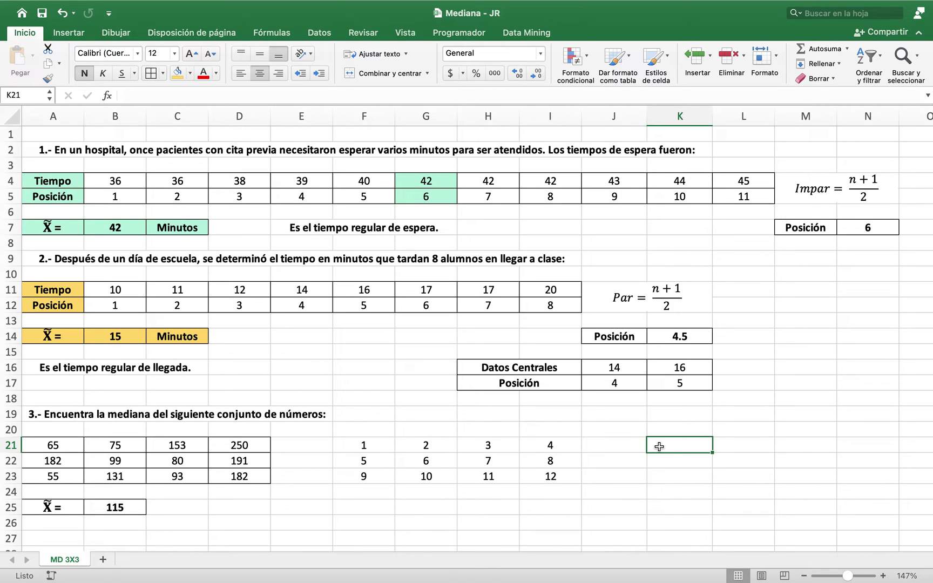
Examine the order of the numbers in F21:I23 row by row and as a whole block
{"action": "left_click", "coordinate": [364, 445]}
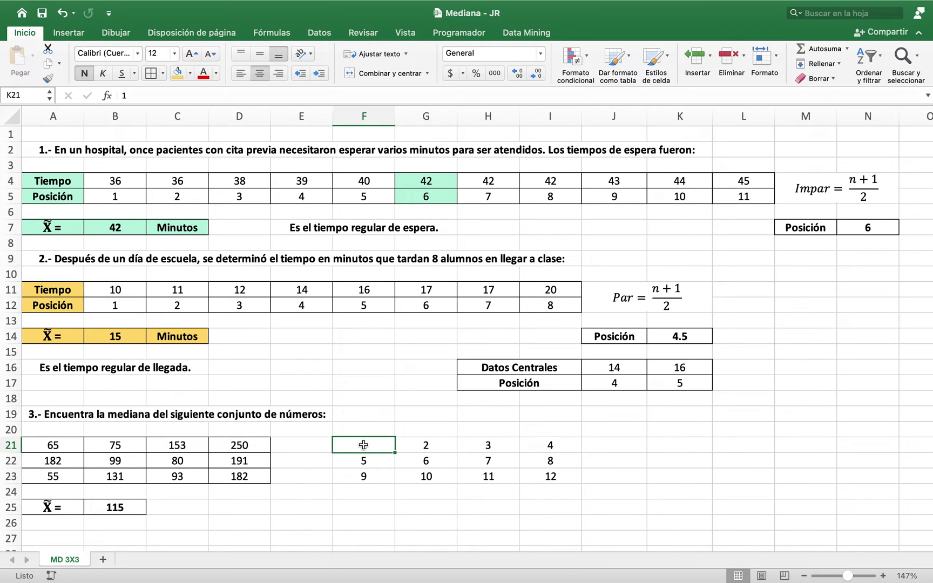
{"action": "left_click_drag", "start_coordinate": [364, 445], "coordinate": [546, 446]}
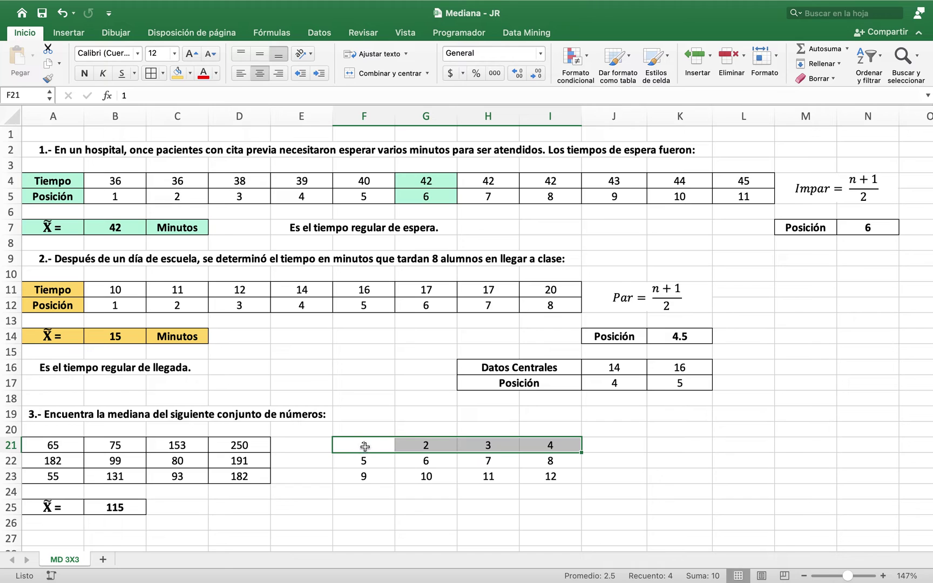
{"action": "left_click_drag", "start_coordinate": [365, 446], "coordinate": [532, 444]}
{"action": "left_click_drag", "start_coordinate": [367, 460], "coordinate": [543, 461]}
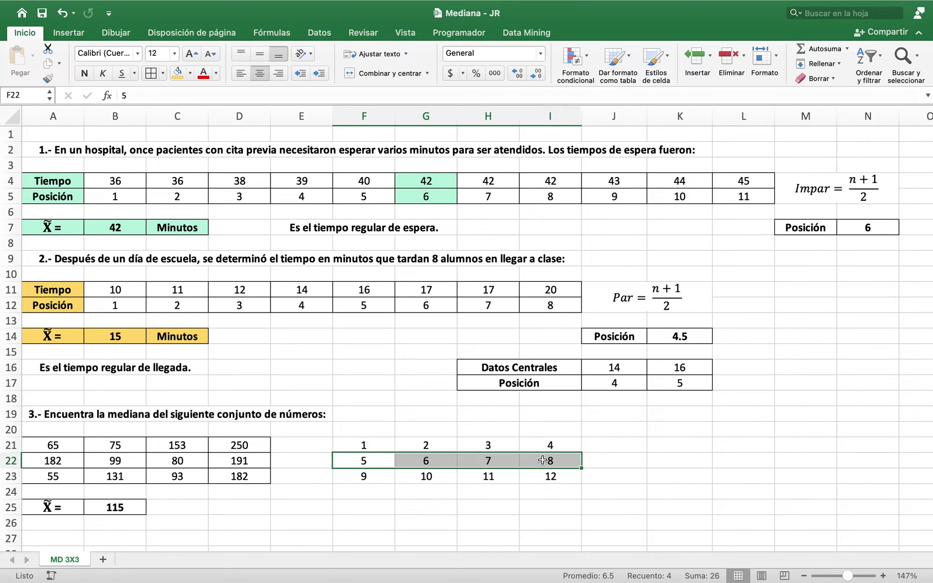
{"action": "left_click_drag", "start_coordinate": [360, 477], "coordinate": [537, 477]}
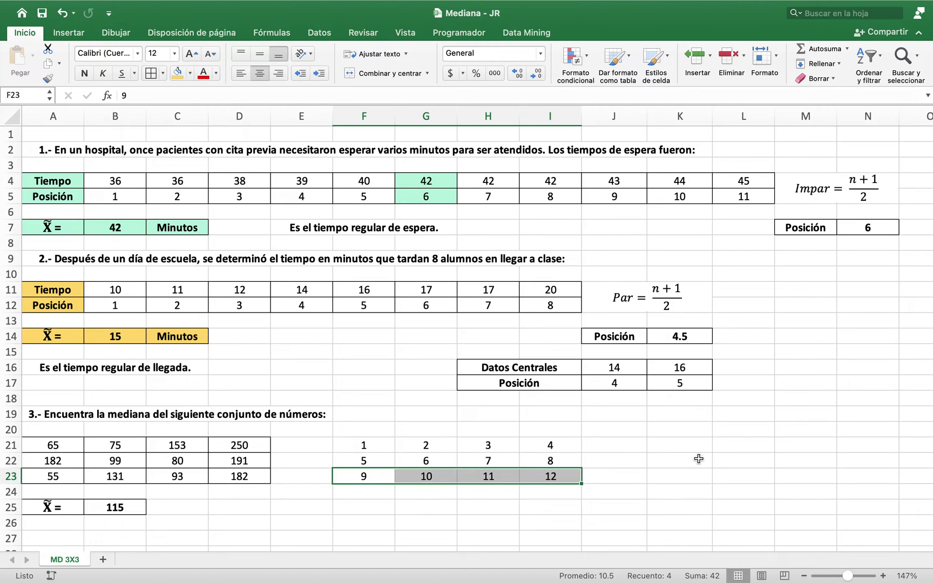
{"action": "left_click_drag", "start_coordinate": [378, 446], "coordinate": [541, 478]}
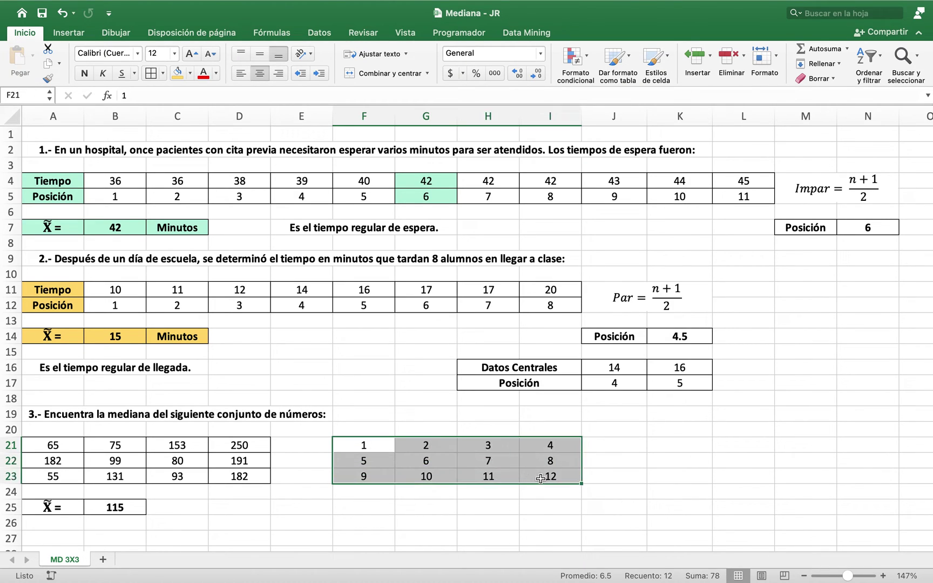
Add borders to F21:I23 and enter =K.ESIMO.MENOR($A$21:$D$23,F21) in K21 to return the lowest number of the third data set
{"action": "left_click", "coordinate": [152, 74]}
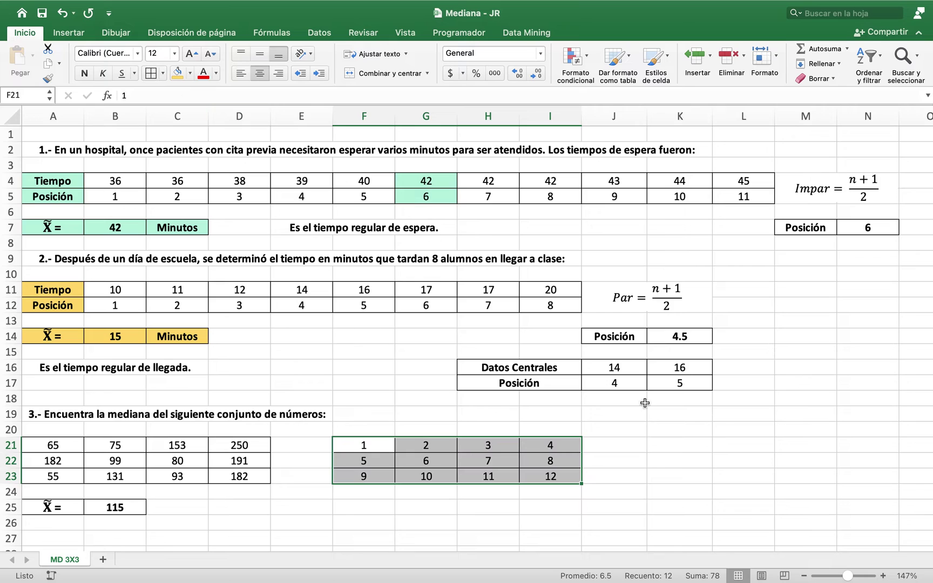
{"action": "left_click", "coordinate": [676, 444]}
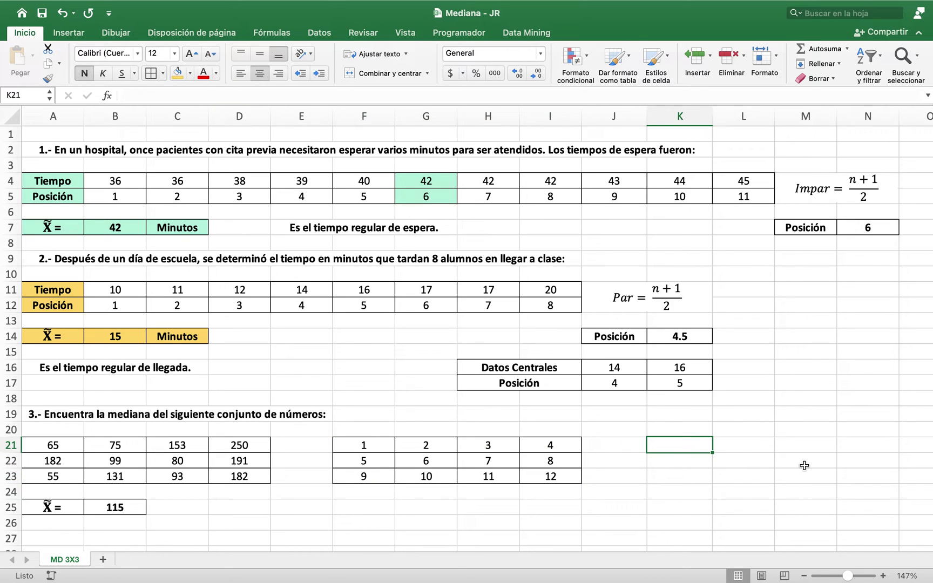
{"action": "type", "text": "=K."}
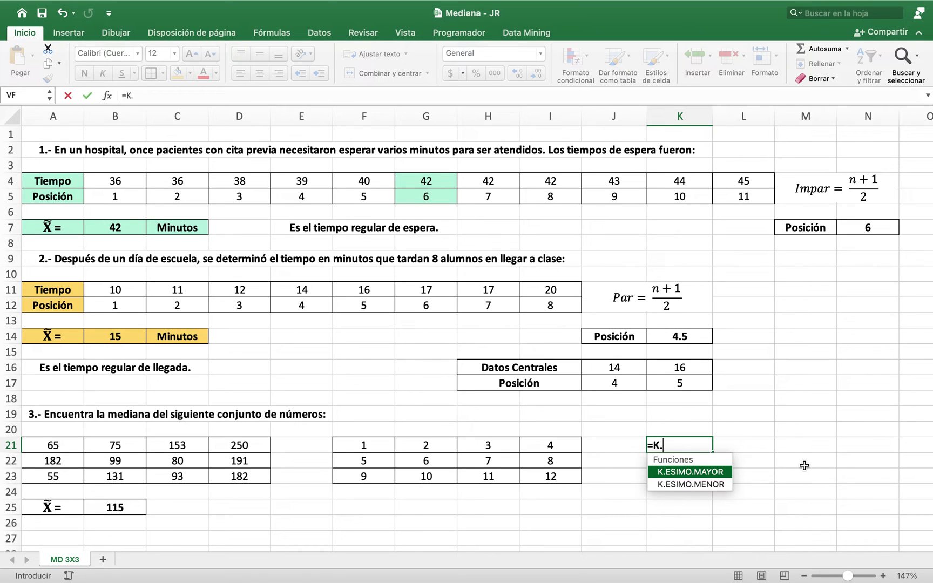
{"action": "type", "text": "Esimo.meno"}
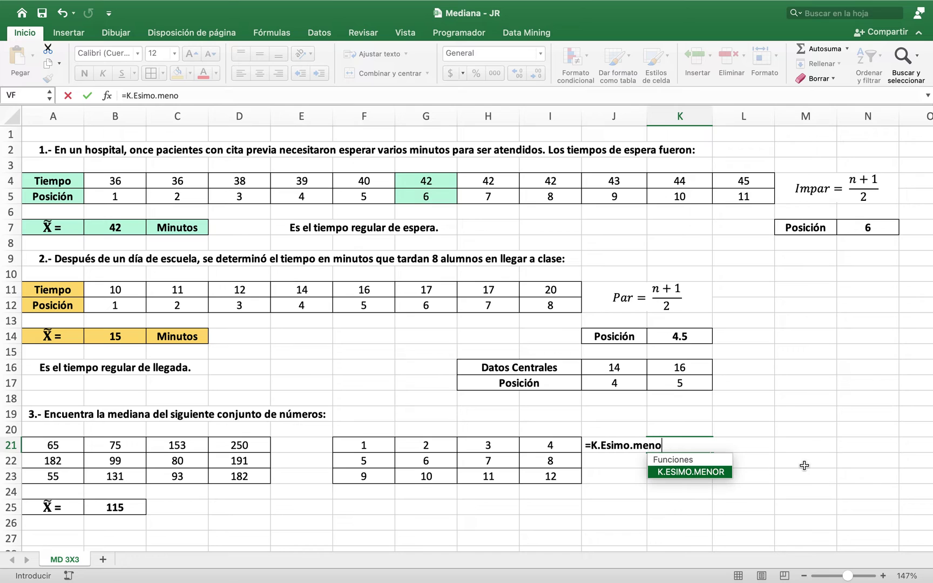
{"action": "type", "text": "r("}
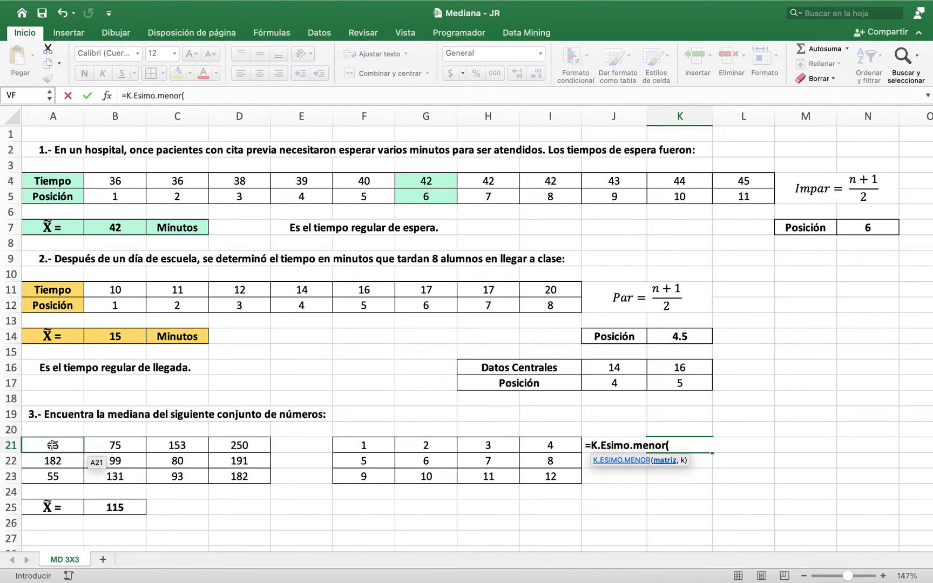
{"action": "left_click_drag", "start_coordinate": [52, 446], "coordinate": [241, 477]}
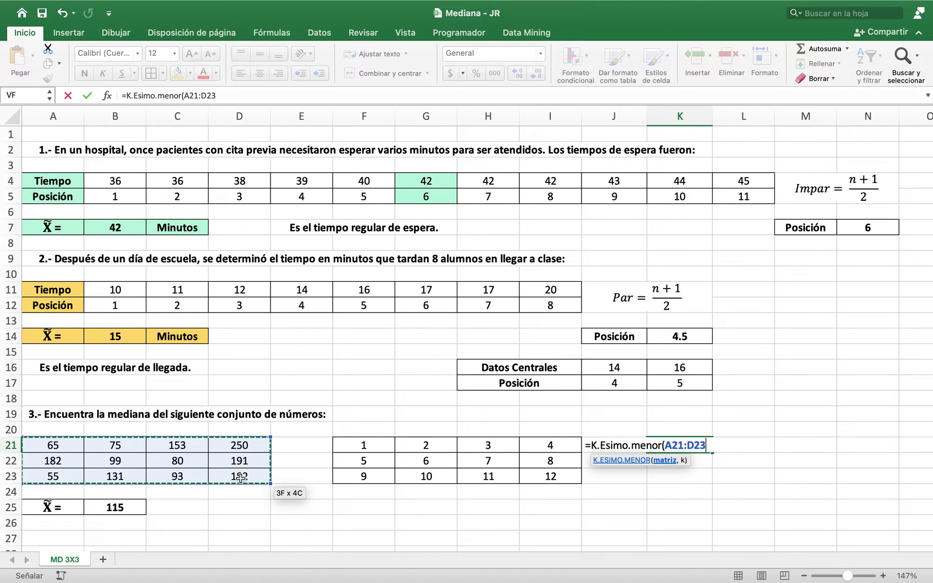
{"action": "key", "text": "F4"}
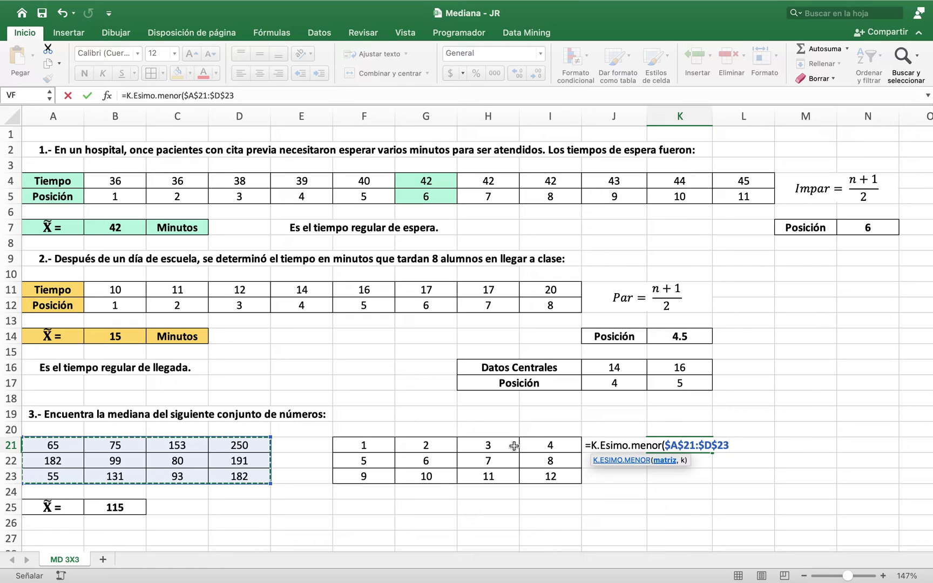
{"action": "type", "text": ","}
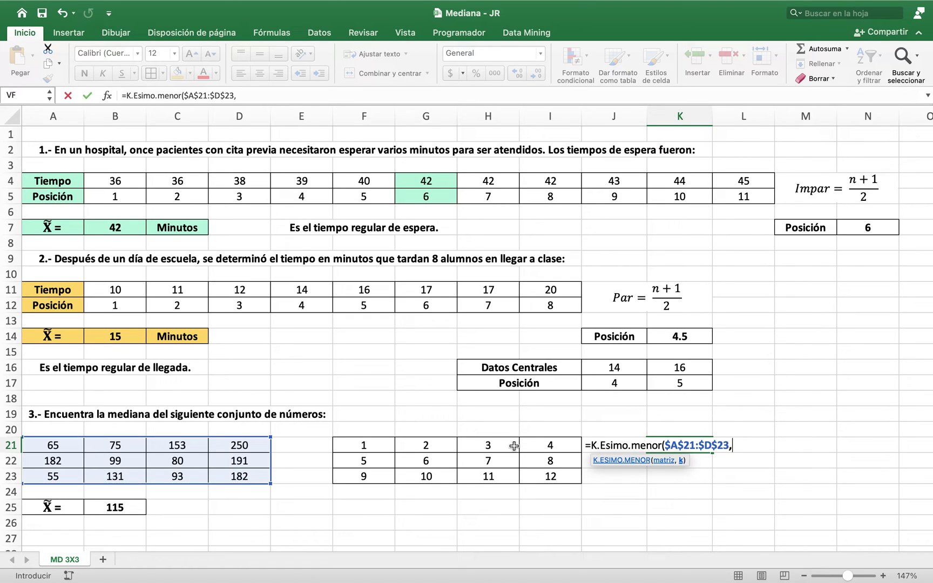
{"action": "left_click", "coordinate": [367, 445]}
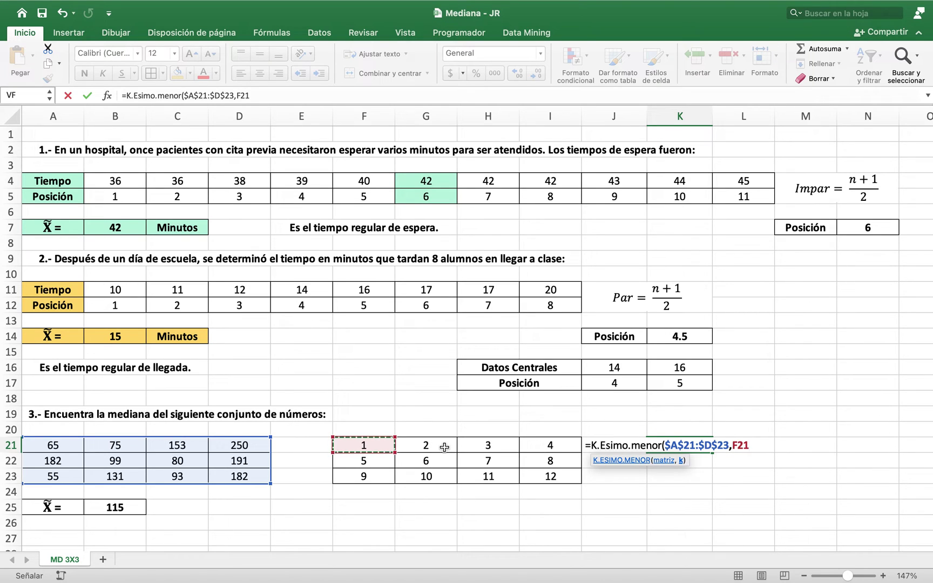
{"action": "type", "text": ")"}
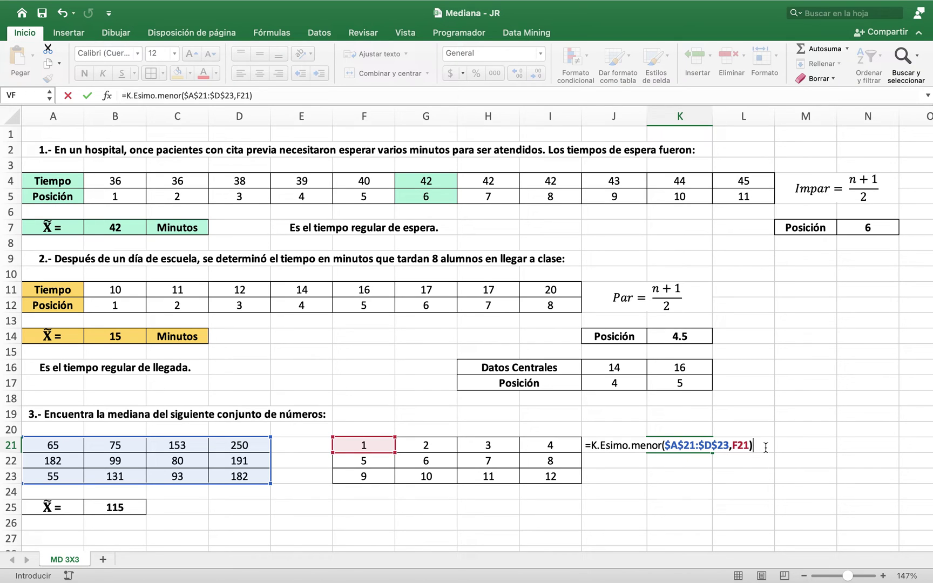
{"action": "key", "text": "Return"}
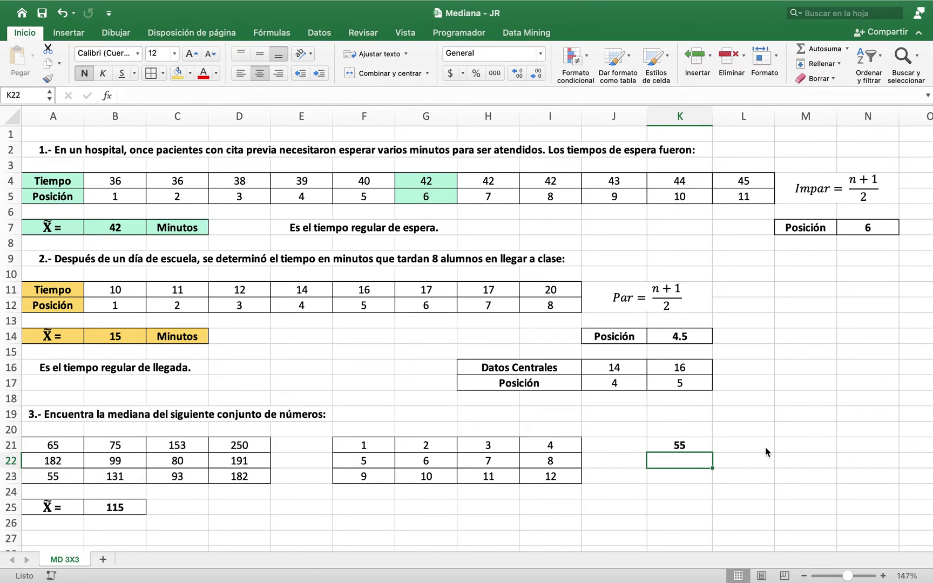
Fill K21's formula across to N21 and down to row 23, and add borders to the ordered grid K21:N23
{"action": "left_click", "coordinate": [685, 441]}
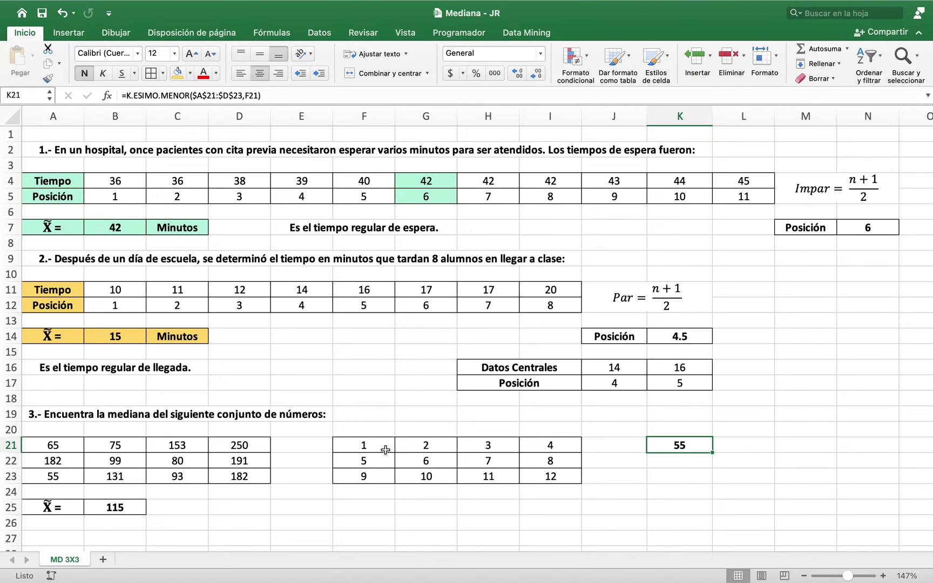
{"action": "left_click_drag", "start_coordinate": [713, 452], "coordinate": [834, 453]}
{"action": "left_click", "coordinate": [843, 460]}
{"action": "left_click", "coordinate": [842, 457]}
{"action": "left_click_drag", "start_coordinate": [836, 452], "coordinate": [896, 452]}
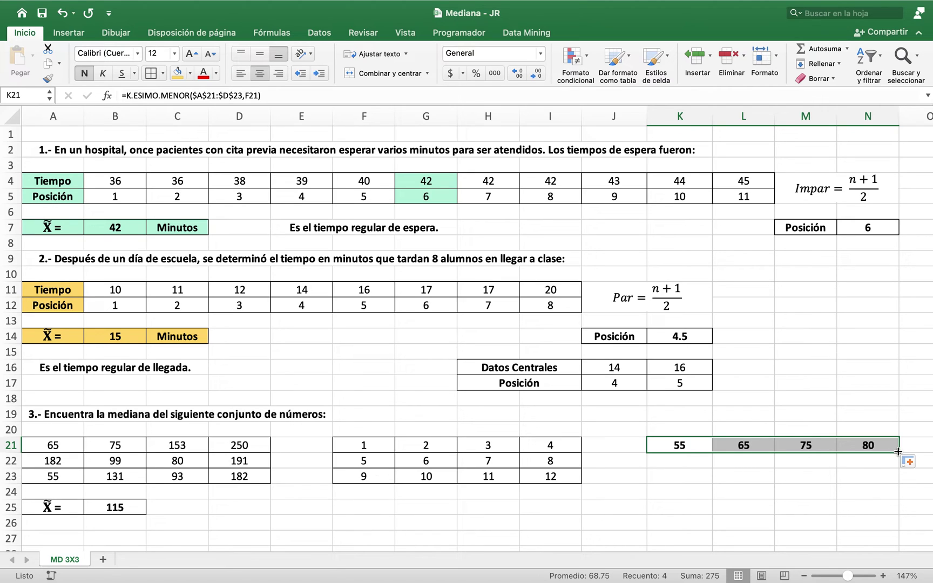
{"action": "left_click_drag", "start_coordinate": [899, 452], "coordinate": [896, 481]}
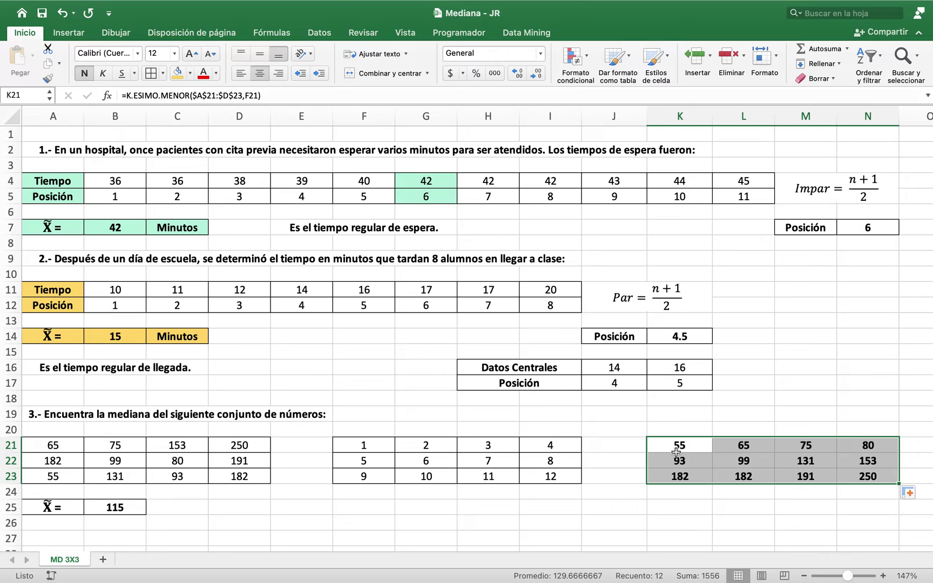
{"action": "left_click", "coordinate": [152, 75]}
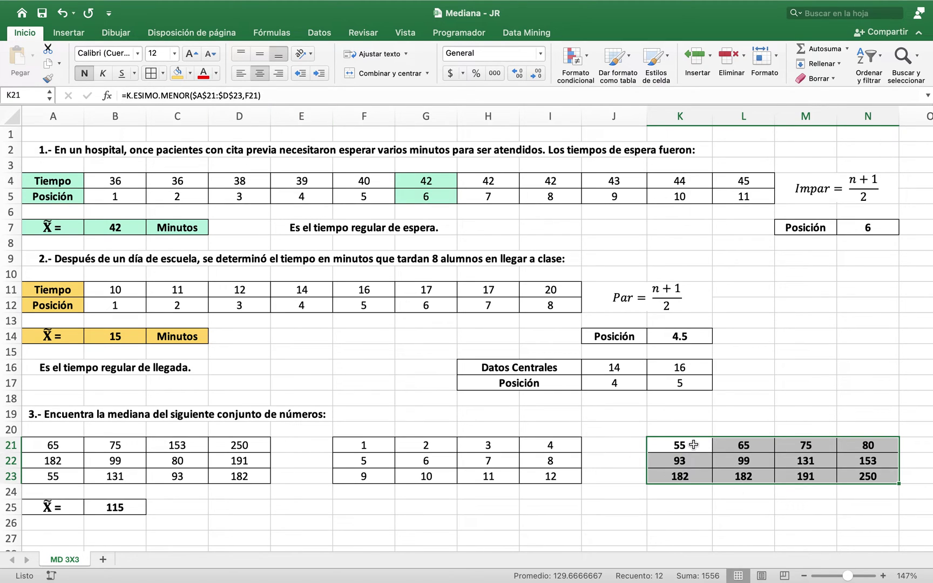
{"action": "left_click_drag", "start_coordinate": [58, 444], "coordinate": [256, 482]}
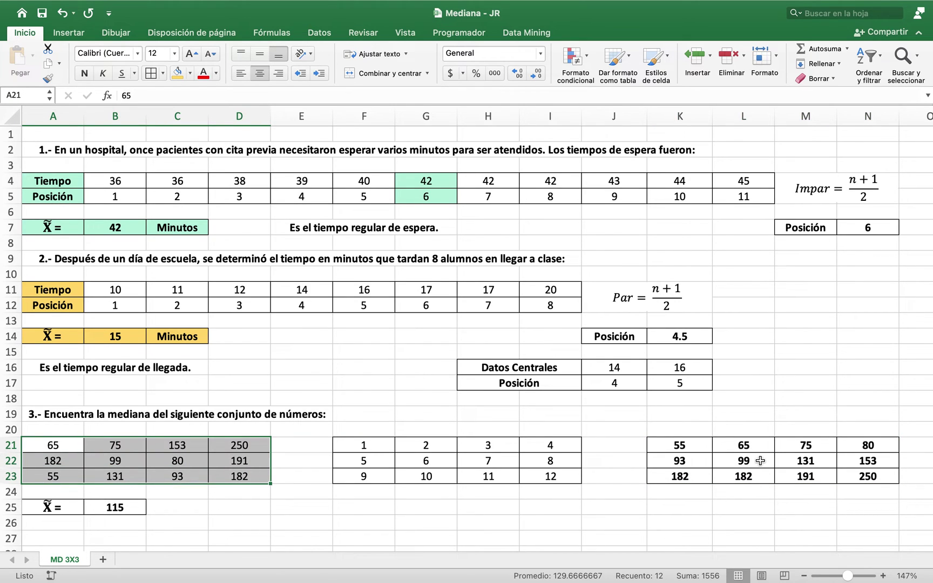
{"action": "left_click_drag", "start_coordinate": [681, 444], "coordinate": [852, 481]}
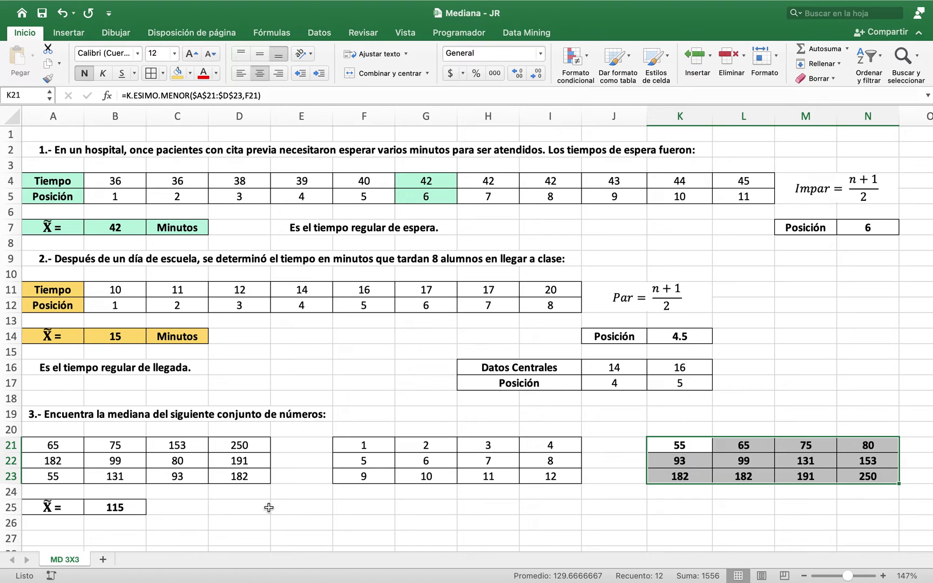
{"action": "left_click_drag", "start_coordinate": [675, 444], "coordinate": [861, 475]}
{"action": "left_click", "coordinate": [693, 449]}
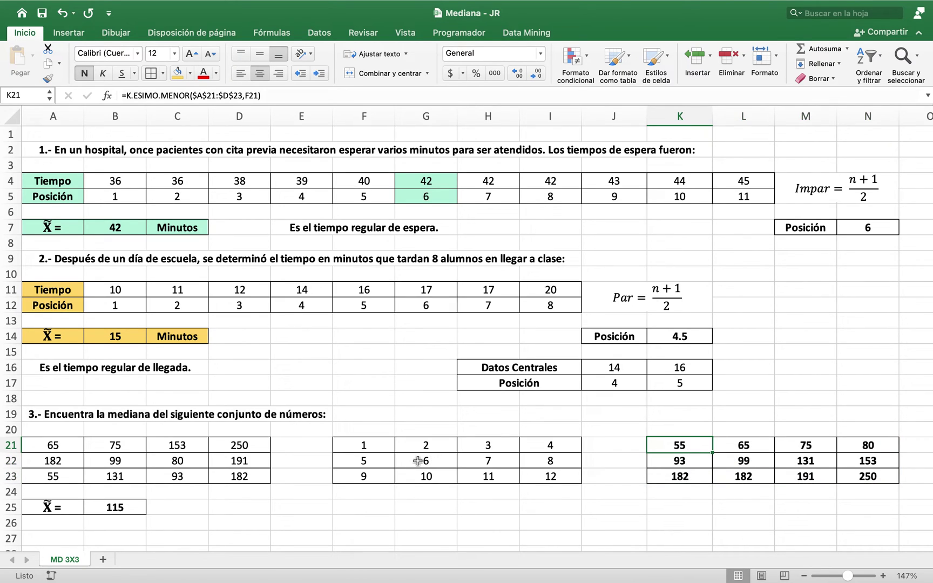
Enter the label Posición in E25, and format E25:F25 in bold with borders
{"action": "left_click", "coordinate": [311, 508]}
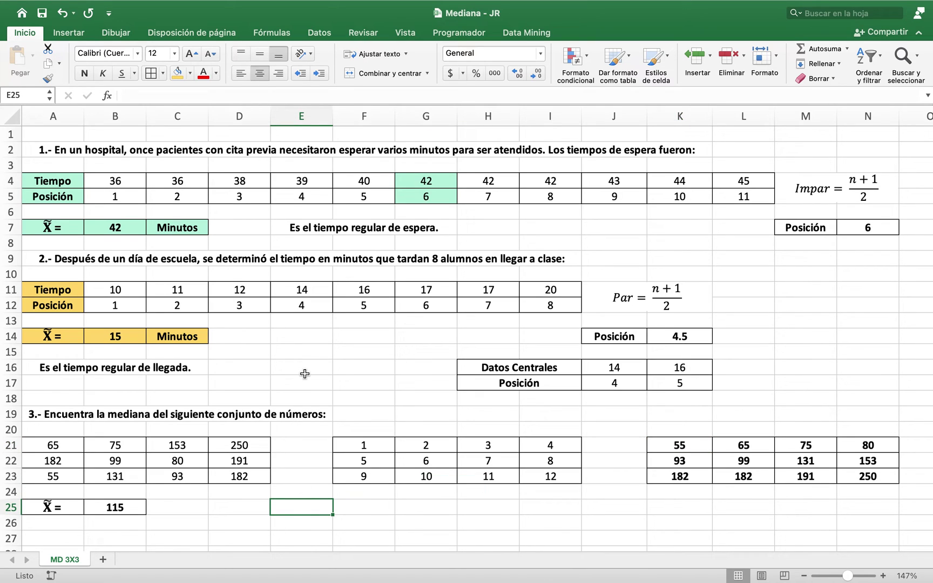
{"action": "type", "text": "Posición"}
{"action": "key", "text": "Return"}
{"action": "left_click_drag", "start_coordinate": [317, 509], "coordinate": [381, 506]}
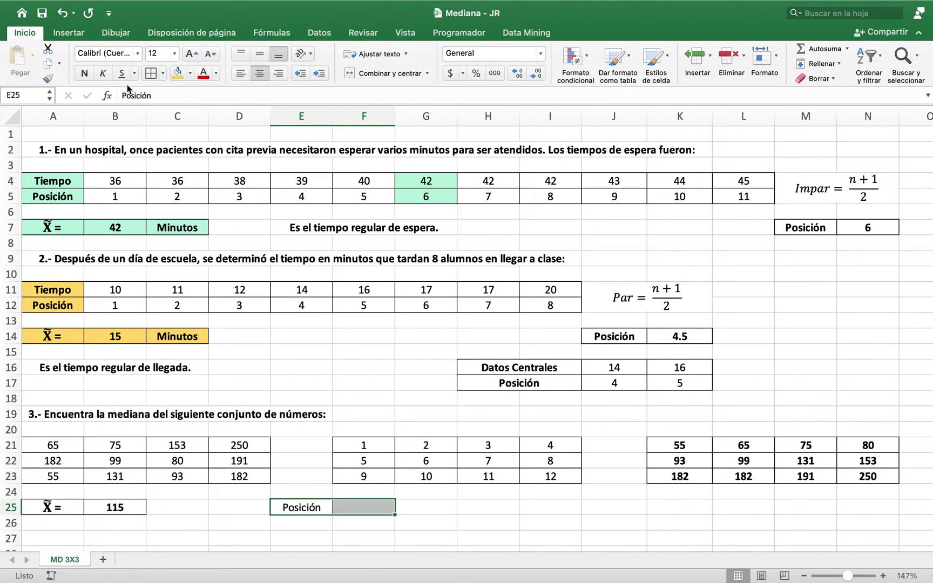
{"action": "left_click", "coordinate": [84, 73]}
Calculate the third exercise's median position in F25 with the formula =(12+1)/2
{"action": "left_click", "coordinate": [373, 507]}
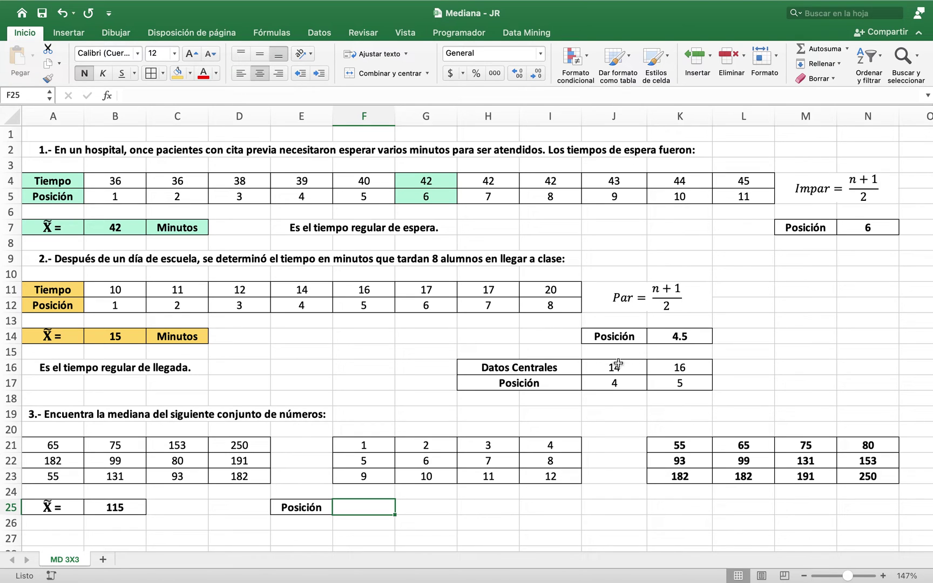
{"action": "type", "text": "=(12+1)/2"}
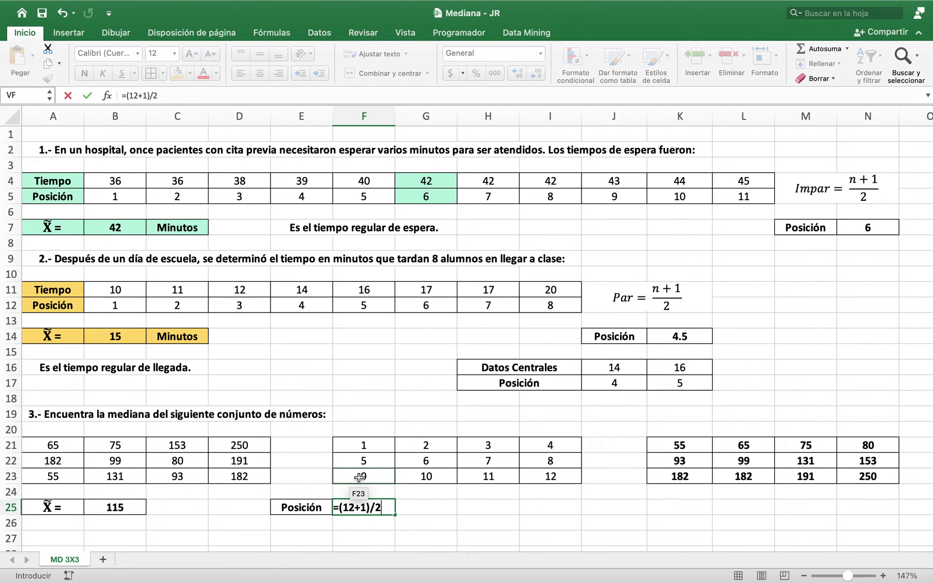
{"action": "key", "text": "Return"}
{"action": "left_click", "coordinate": [368, 507]}
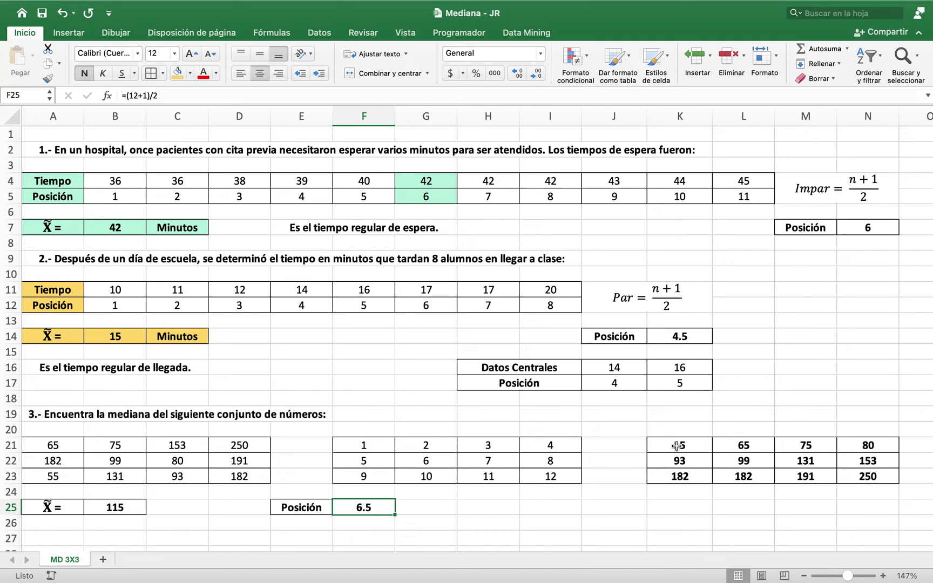
Highlight the two central values of the ordered grid, L22:M22, with a salmon fill
{"action": "left_click_drag", "start_coordinate": [678, 444], "coordinate": [865, 476]}
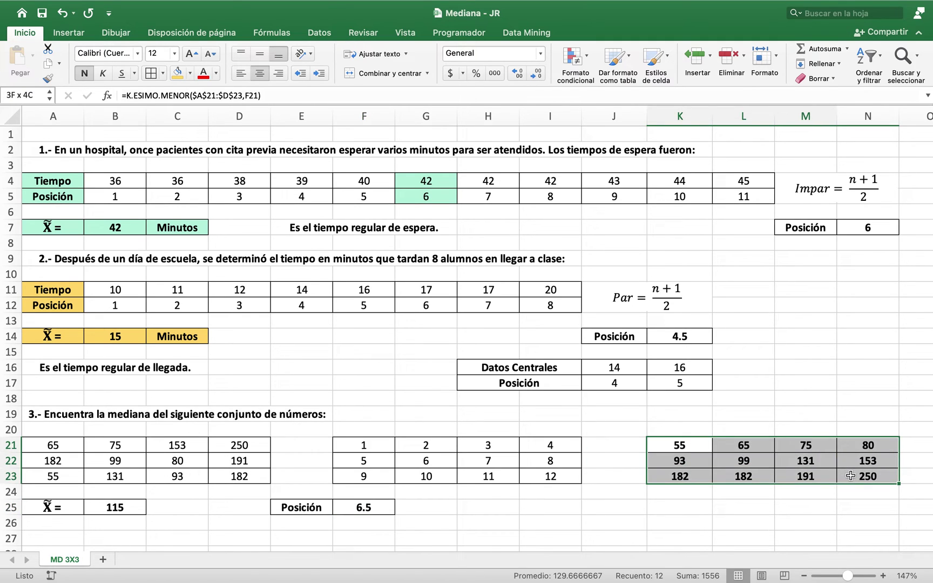
{"action": "left_click", "coordinate": [744, 444]}
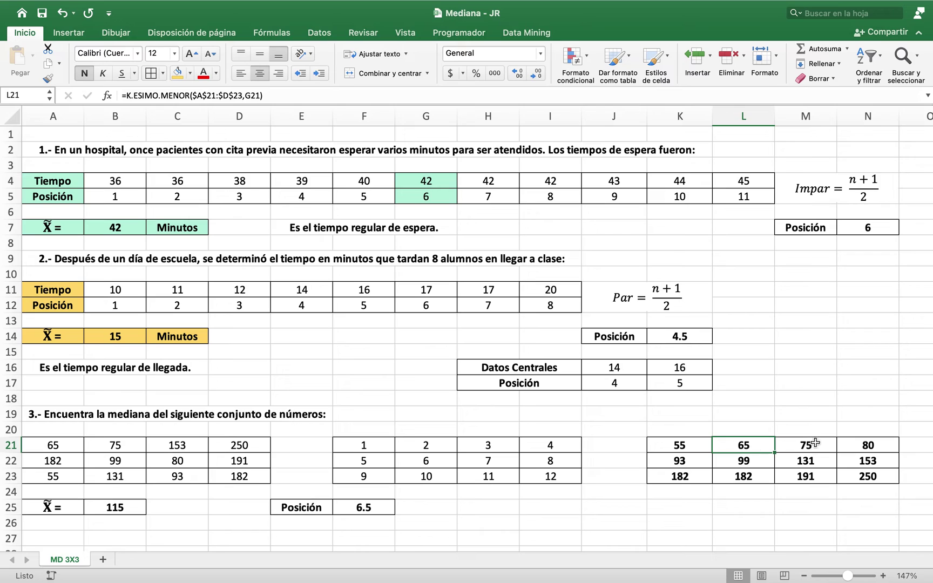
{"action": "left_click", "coordinate": [736, 465]}
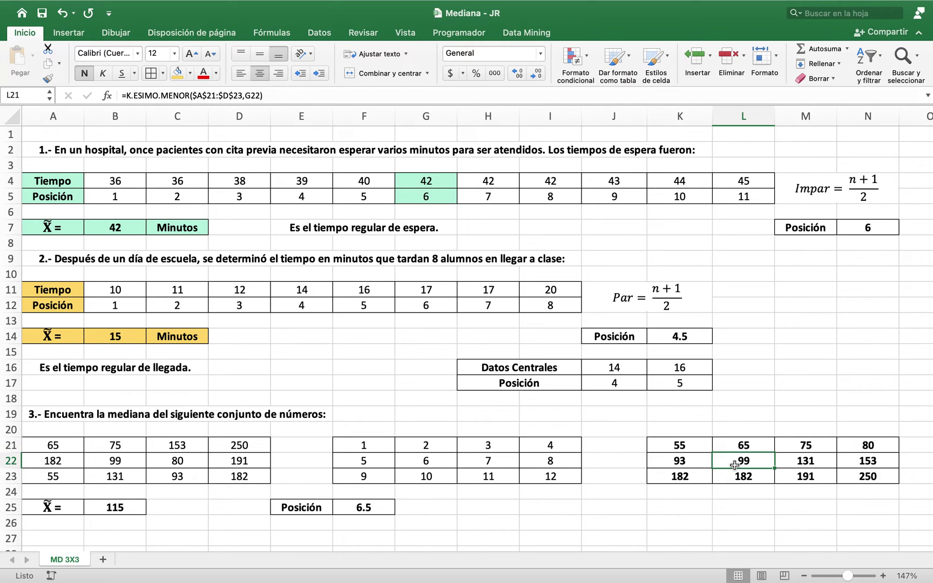
{"action": "left_click_drag", "start_coordinate": [735, 465], "coordinate": [799, 459]}
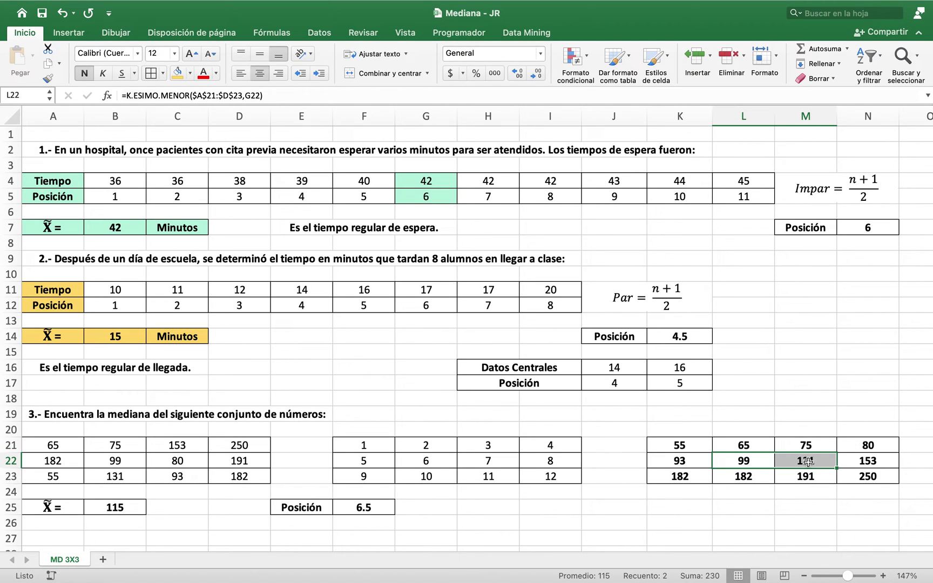
{"action": "left_click", "coordinate": [190, 73]}
{"action": "left_click", "coordinate": [205, 254]}
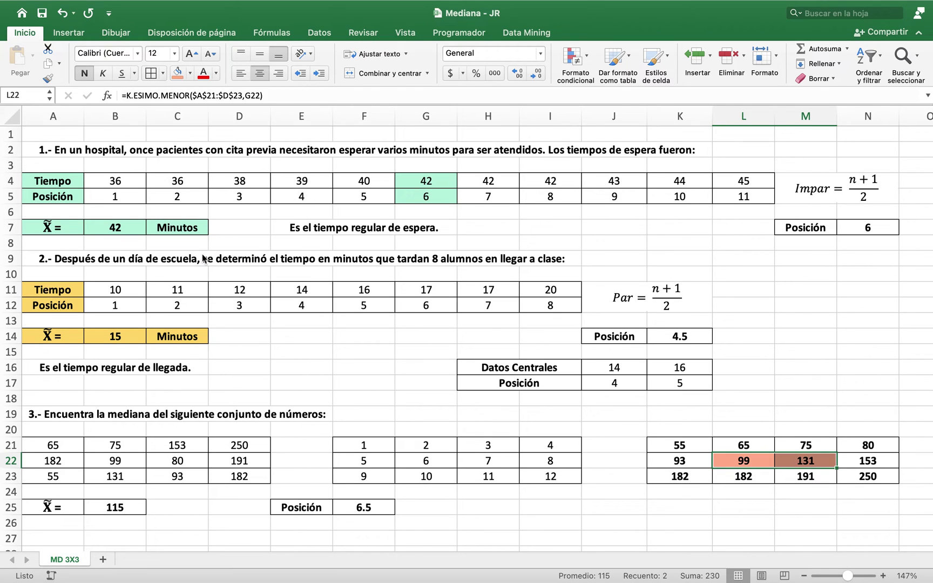
Enter the label Mediana in H25, and centre and border H25:I25
{"action": "left_click", "coordinate": [486, 509]}
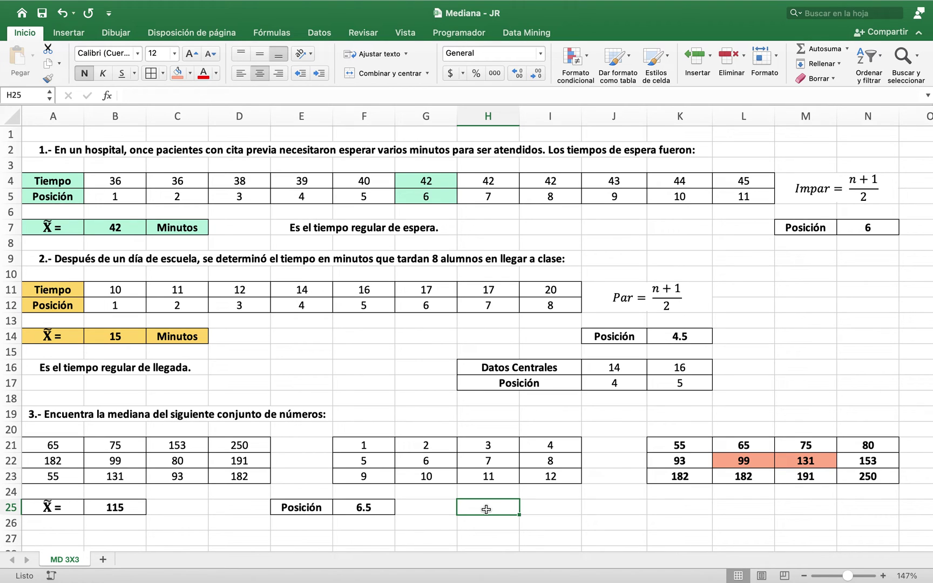
{"action": "type", "text": "M"}
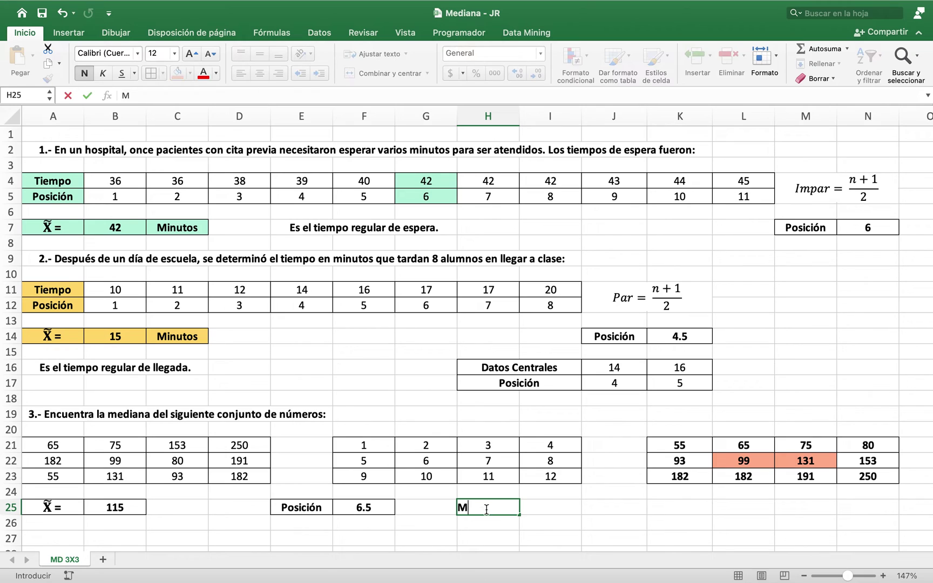
{"action": "type", "text": "edianan"}
{"action": "key", "text": "shift+Right"}
{"action": "key", "text": "super+e"}
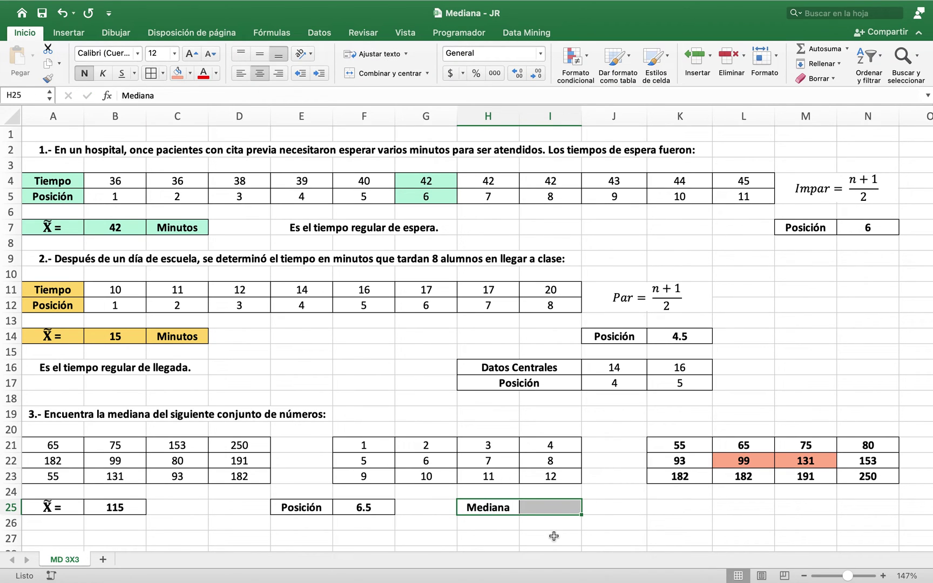
Calculate the third exercise's median in I25 by averaging the two central values with the formula =(L22+M22)/2
{"action": "left_click", "coordinate": [549, 509]}
{"action": "type", "text": "=("}
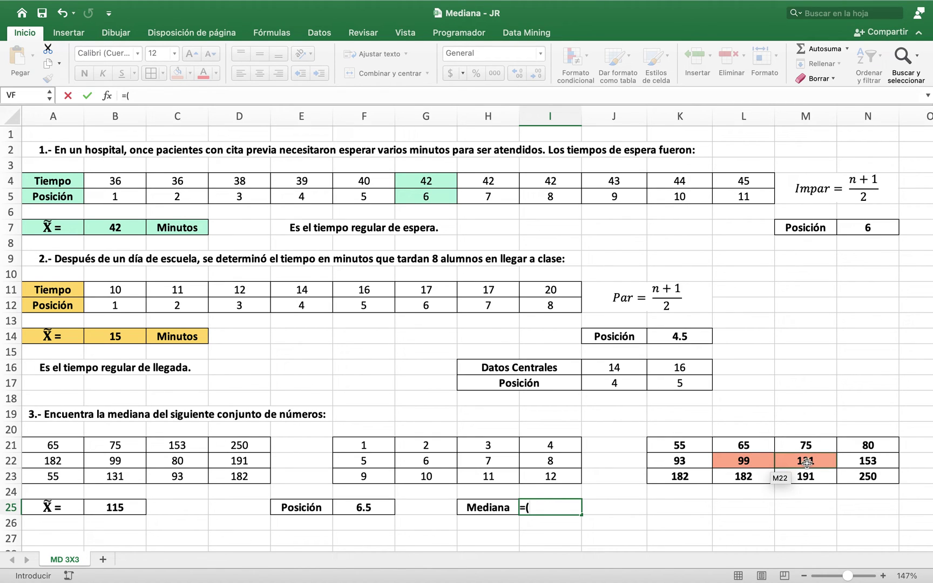
{"action": "left_click", "coordinate": [736, 460]}
{"action": "type", "text": "+"}
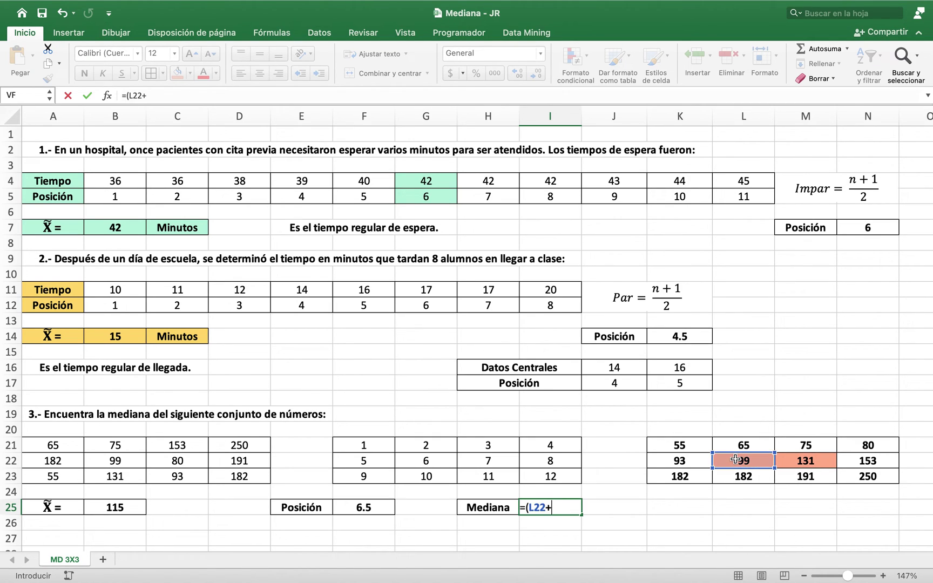
{"action": "left_click", "coordinate": [796, 458]}
{"action": "type", "text": ")/"}
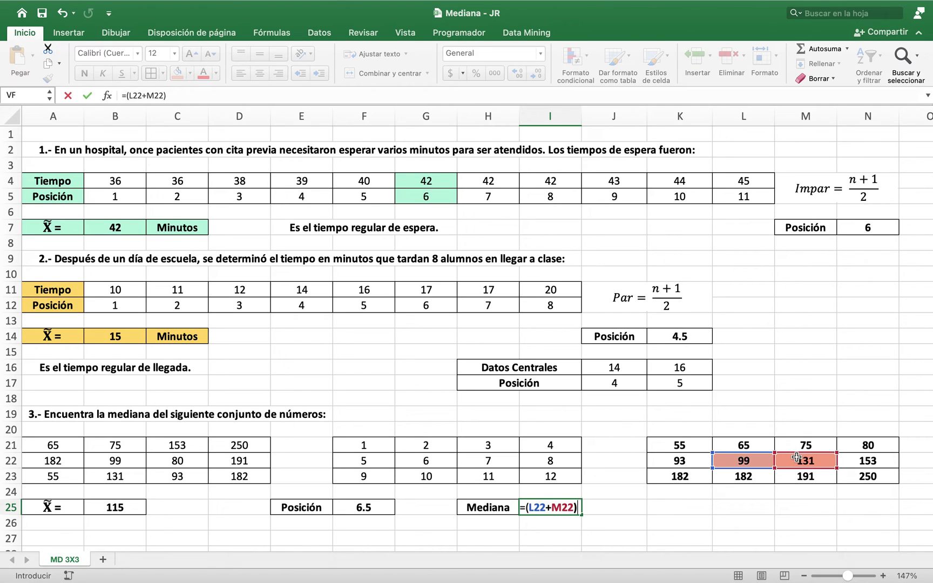
{"action": "type", "text": "2"}
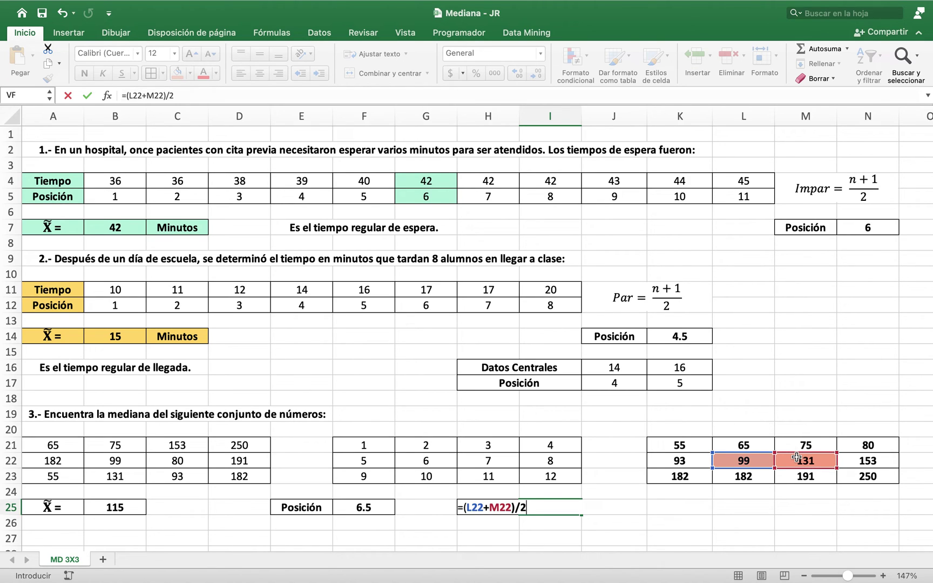
{"action": "key", "text": "Return"}
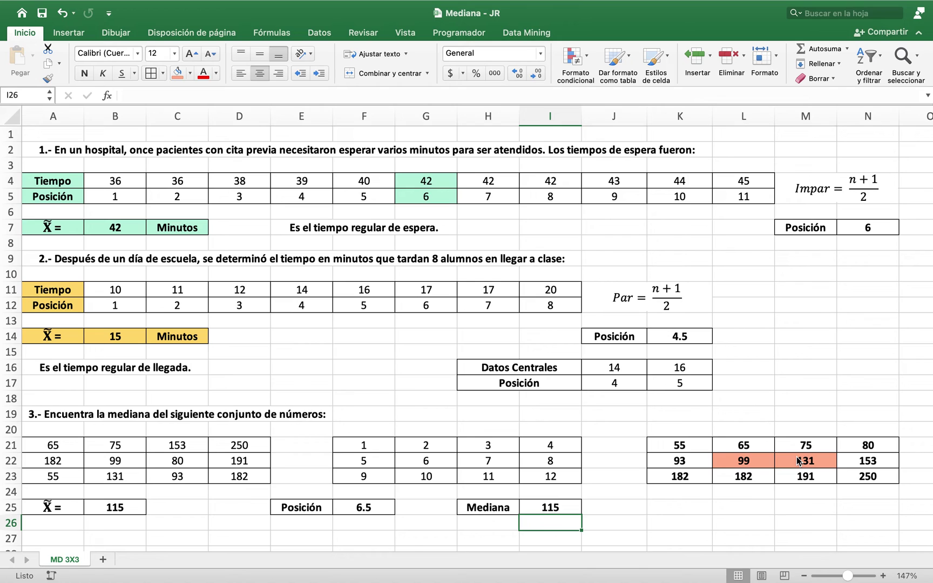
Fill the median result I25 and the third exercise's median cells A25:B25 with the same salmon colour
{"action": "left_click", "coordinate": [548, 507]}
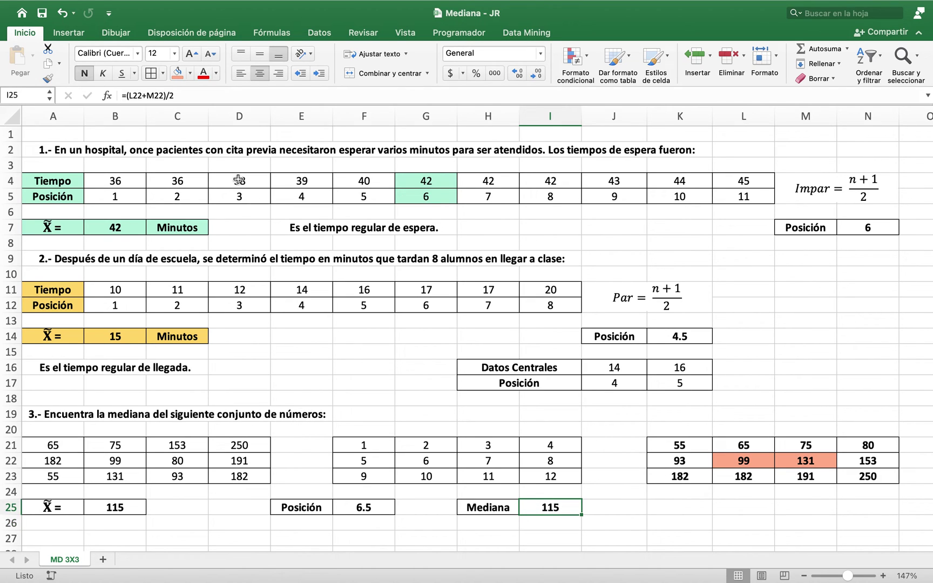
{"action": "left_click", "coordinate": [178, 73]}
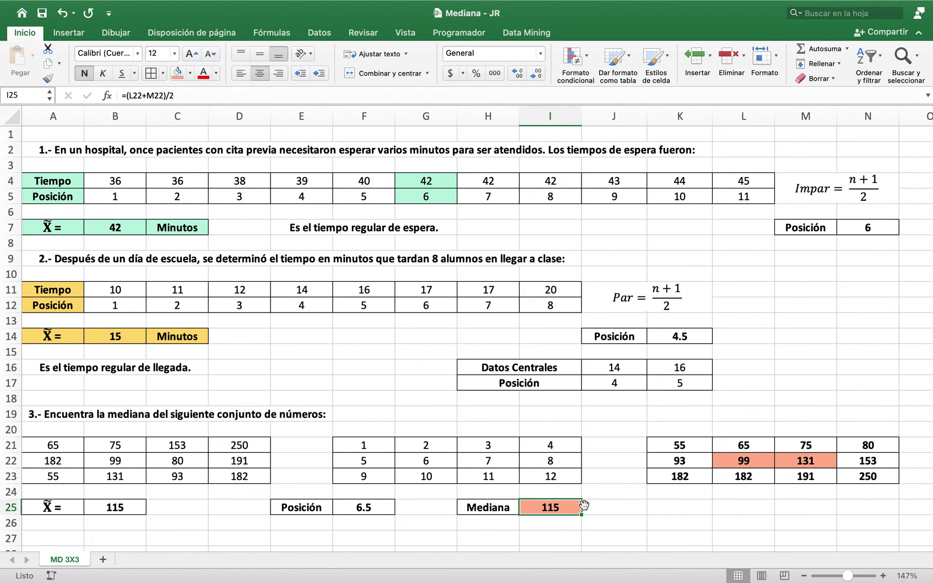
{"action": "left_click_drag", "start_coordinate": [141, 512], "coordinate": [49, 511]}
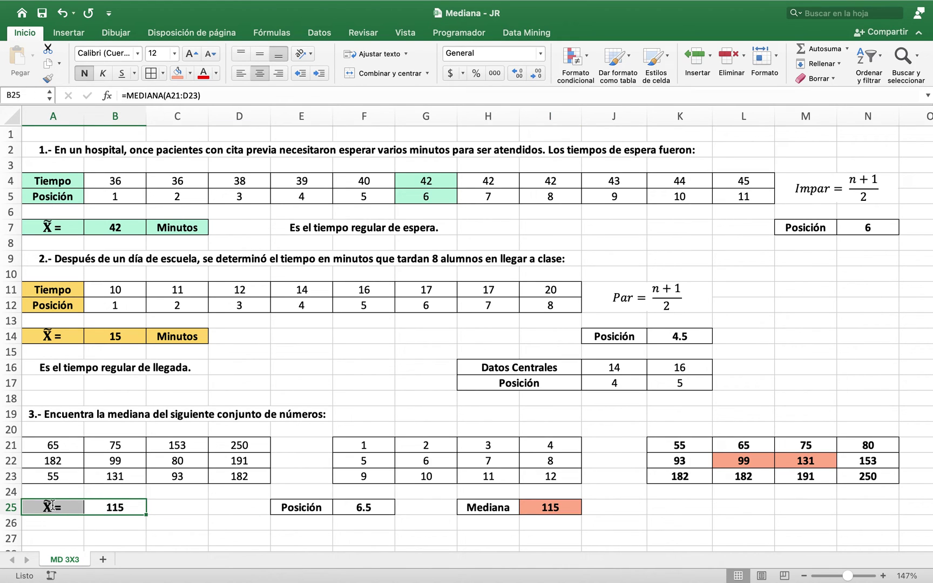
{"action": "left_click", "coordinate": [177, 73]}
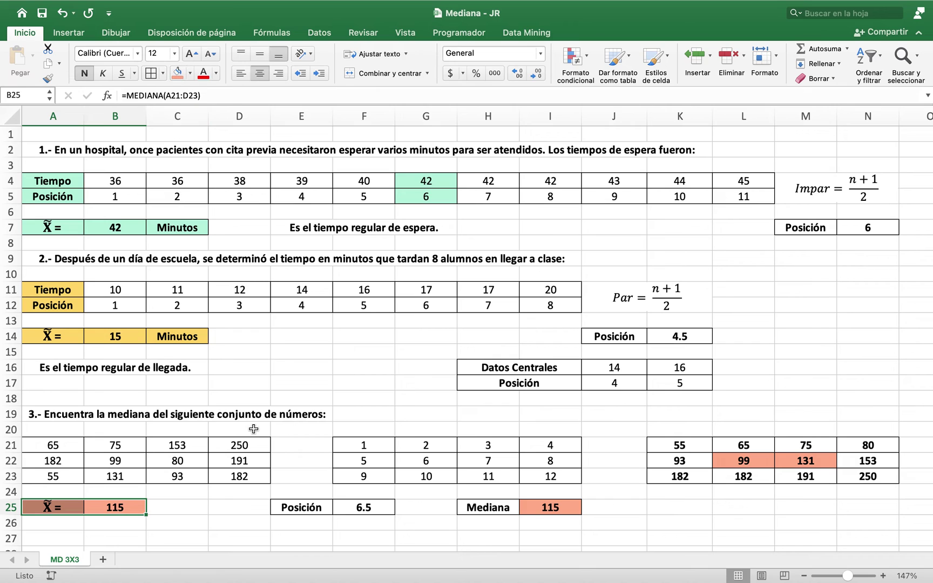
{"action": "left_click", "coordinate": [198, 508]}
Compare the averaging formula in I25 with the MEDIANA formula in B25 and examine its source range A21:D23
{"action": "left_click", "coordinate": [567, 507]}
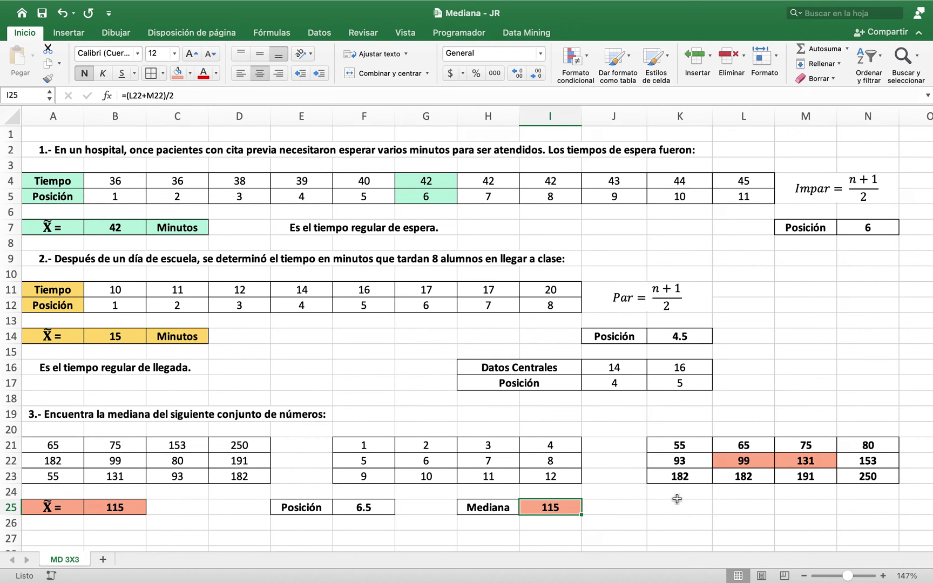
{"action": "left_click", "coordinate": [120, 506]}
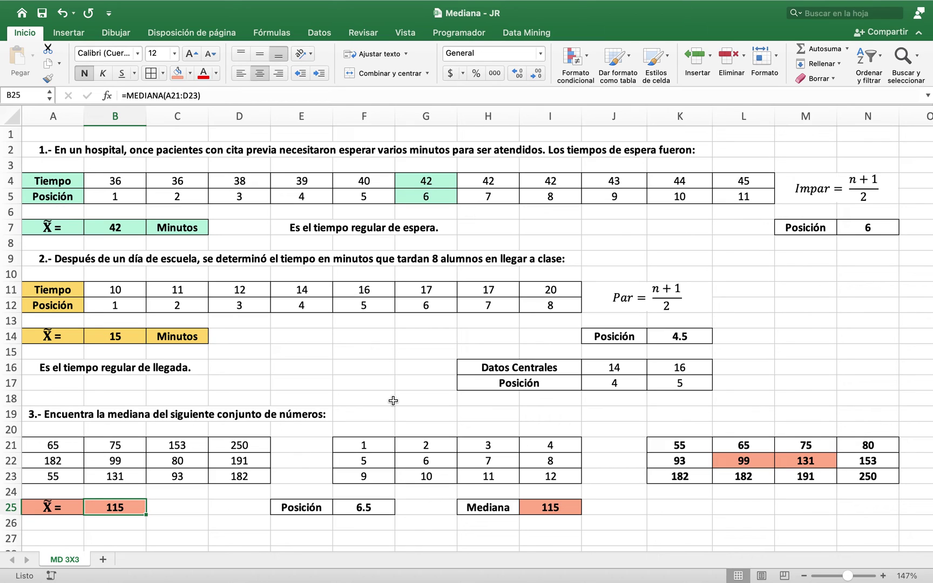
{"action": "left_click", "coordinate": [569, 503]}
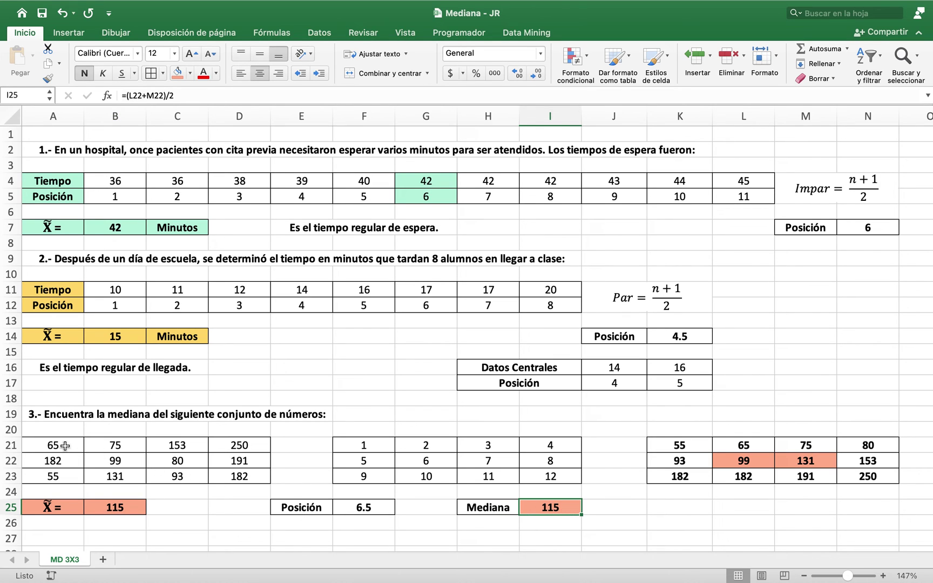
{"action": "left_click_drag", "start_coordinate": [65, 446], "coordinate": [258, 483]}
{"action": "left_click", "coordinate": [131, 508]}
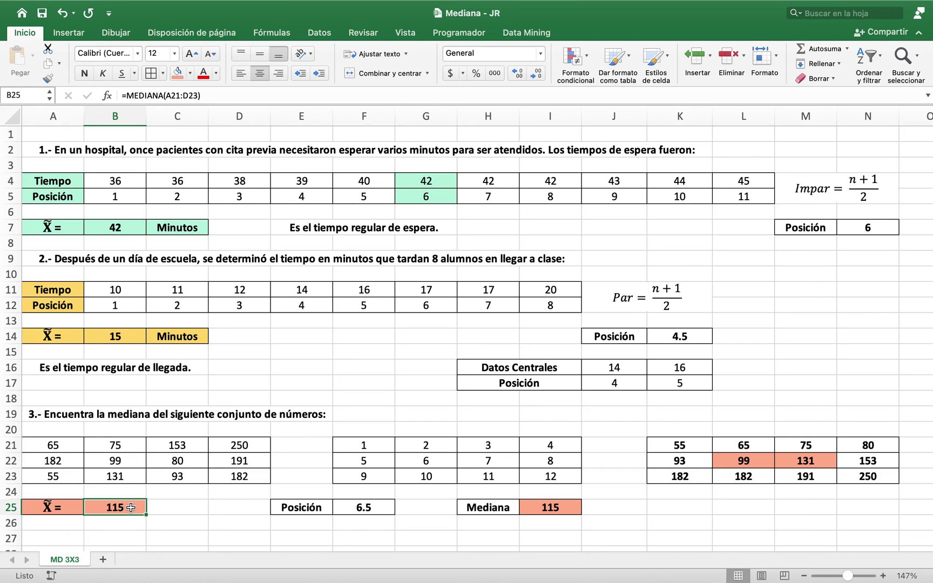
{"action": "left_click", "coordinate": [219, 95]}
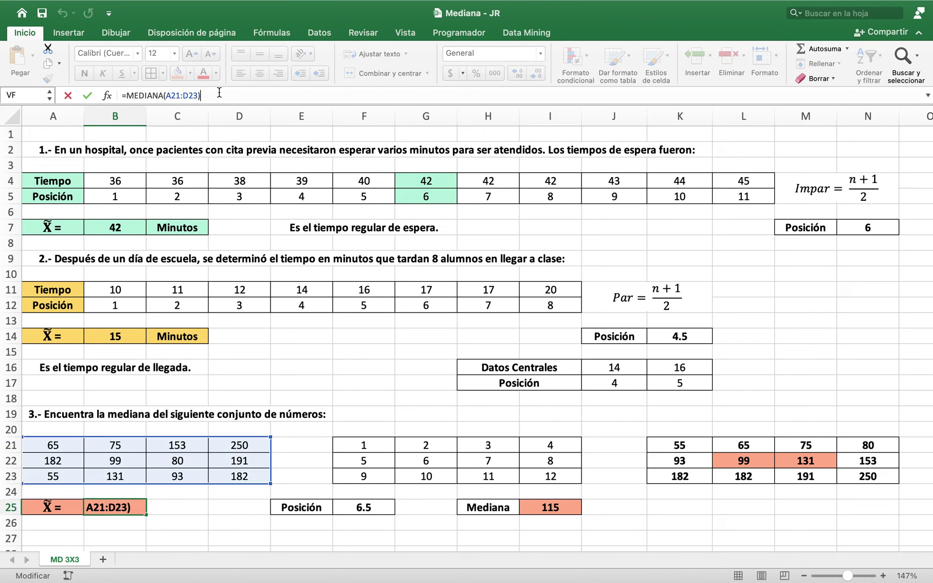
{"action": "key", "text": "Return"}
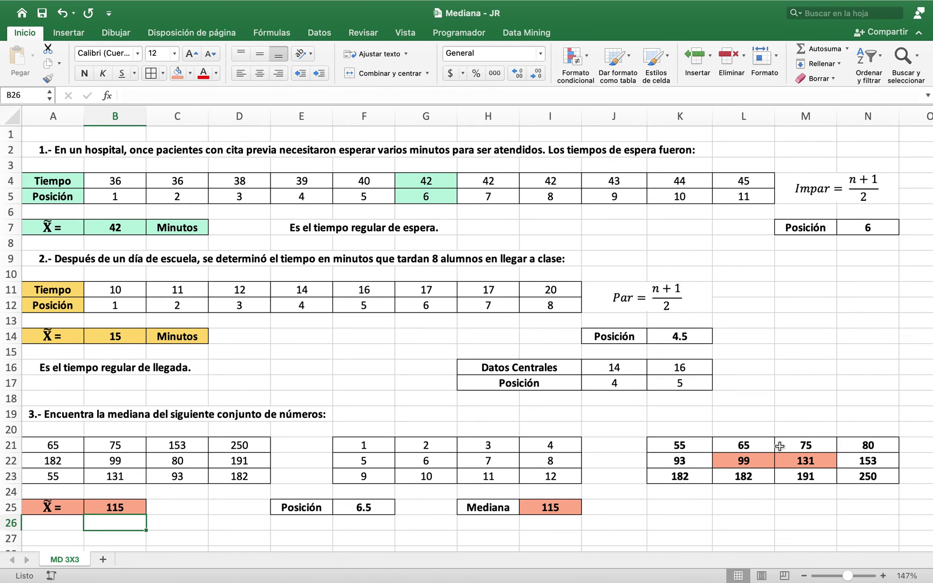
{"action": "left_click", "coordinate": [110, 504]}
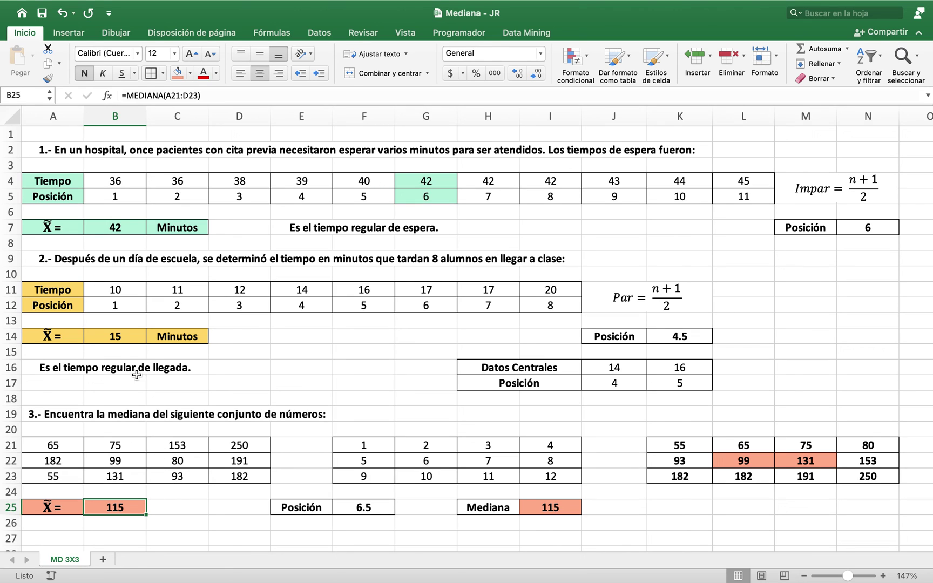
Review the median formulas of the three exercises in B7, B14 and B25, along with the first exercise's position row B5:L5
{"action": "left_click", "coordinate": [116, 337]}
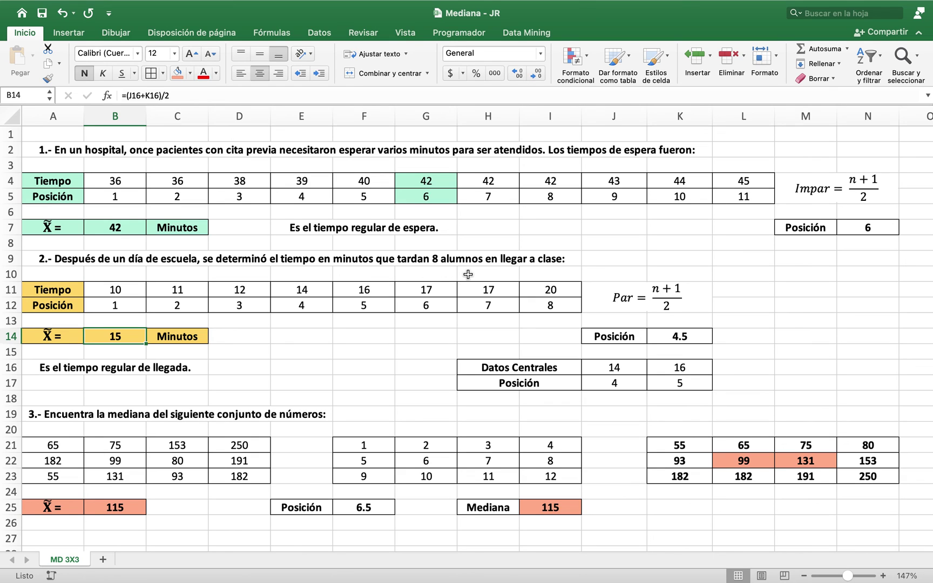
{"action": "left_click", "coordinate": [122, 230]}
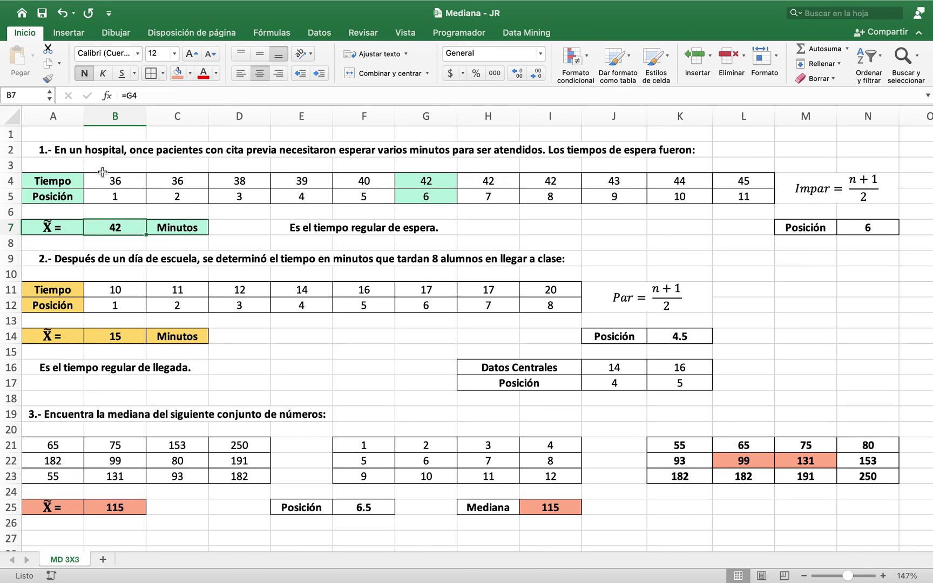
{"action": "left_click_drag", "start_coordinate": [747, 200], "coordinate": [202, 191]}
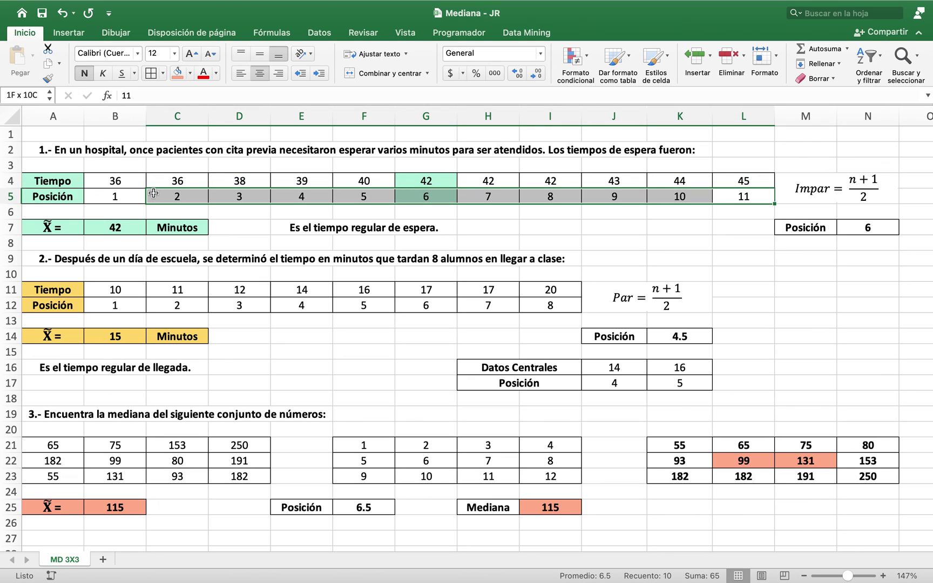
{"action": "left_click_drag", "start_coordinate": [145, 196], "coordinate": [136, 197]}
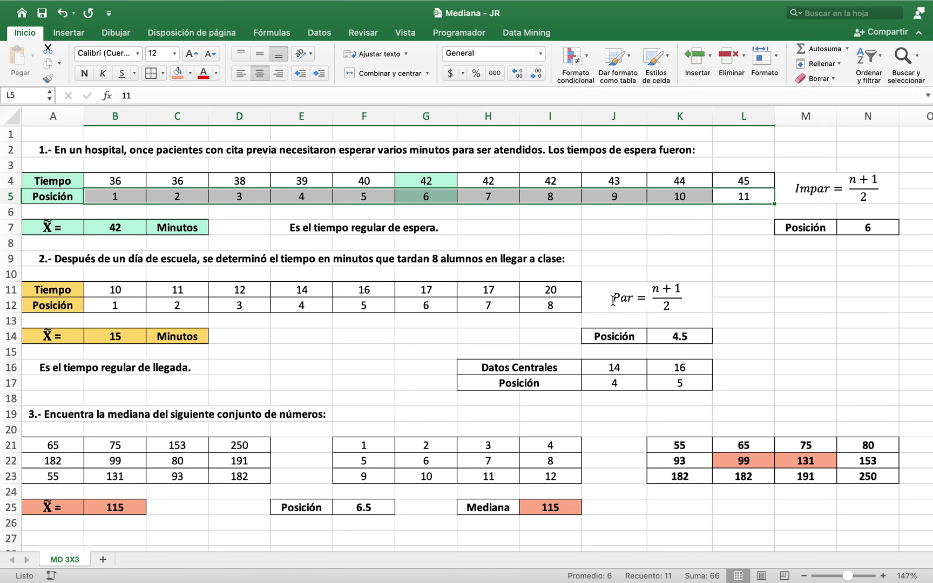
{"action": "left_click", "coordinate": [128, 510]}
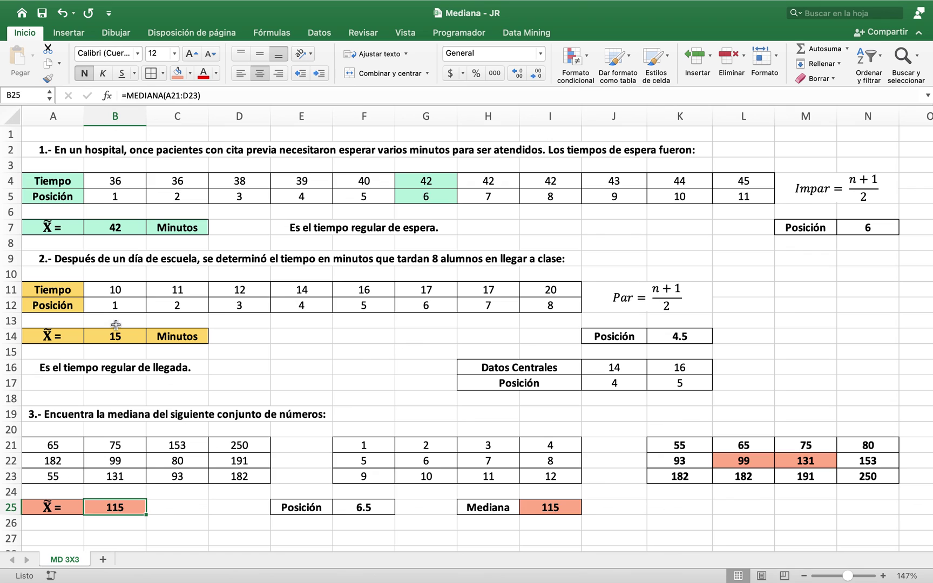
{"action": "left_click", "coordinate": [124, 342]}
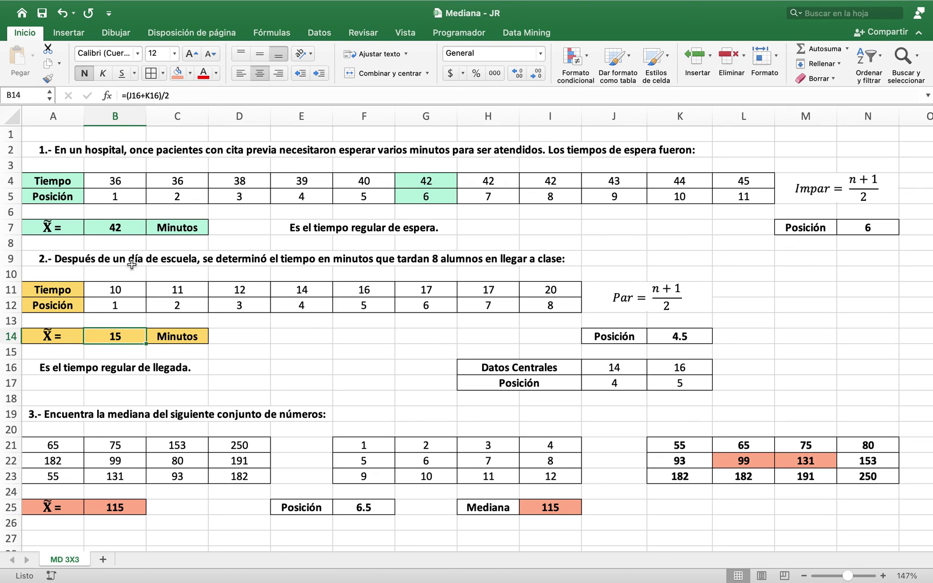
{"action": "left_click", "coordinate": [119, 229]}
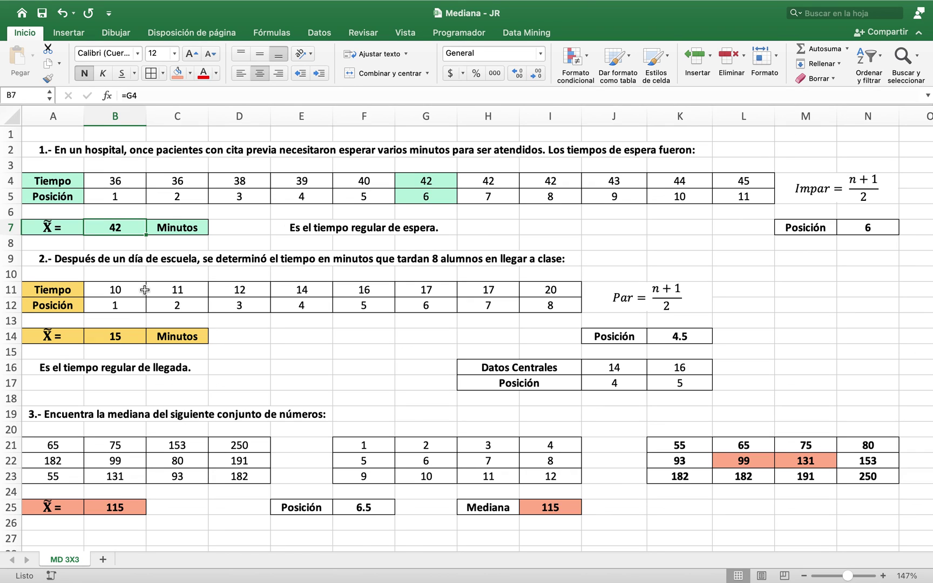
{"action": "left_click", "coordinate": [127, 336]}
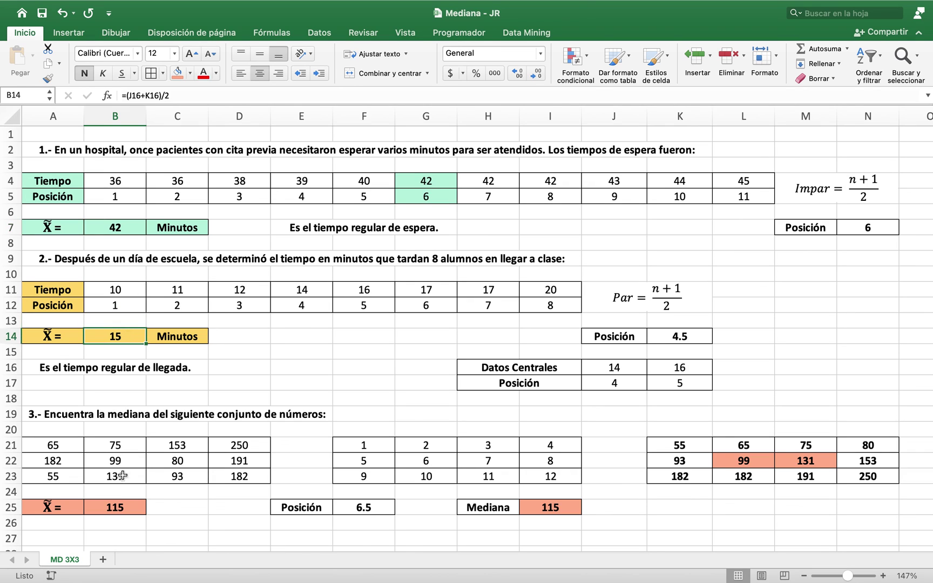
{"action": "left_click", "coordinate": [130, 500]}
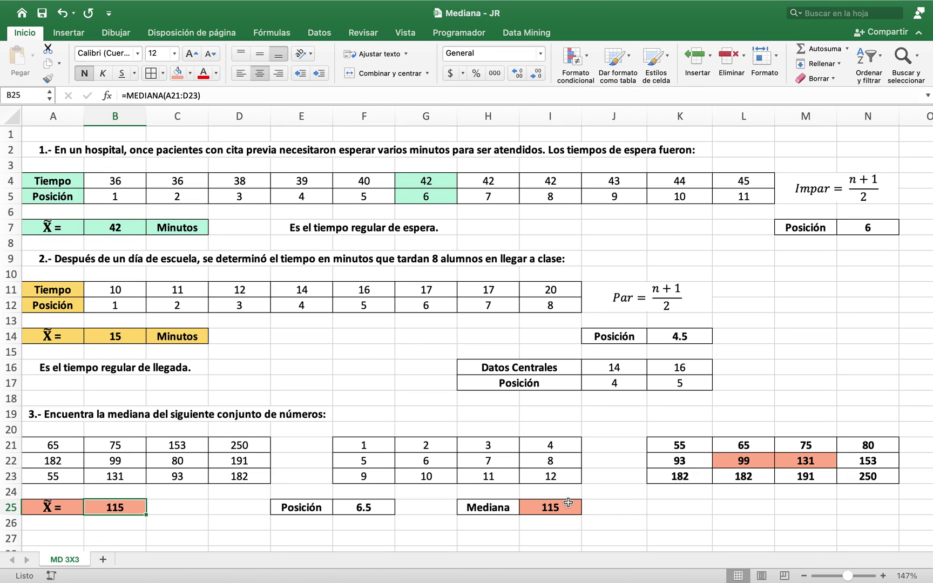